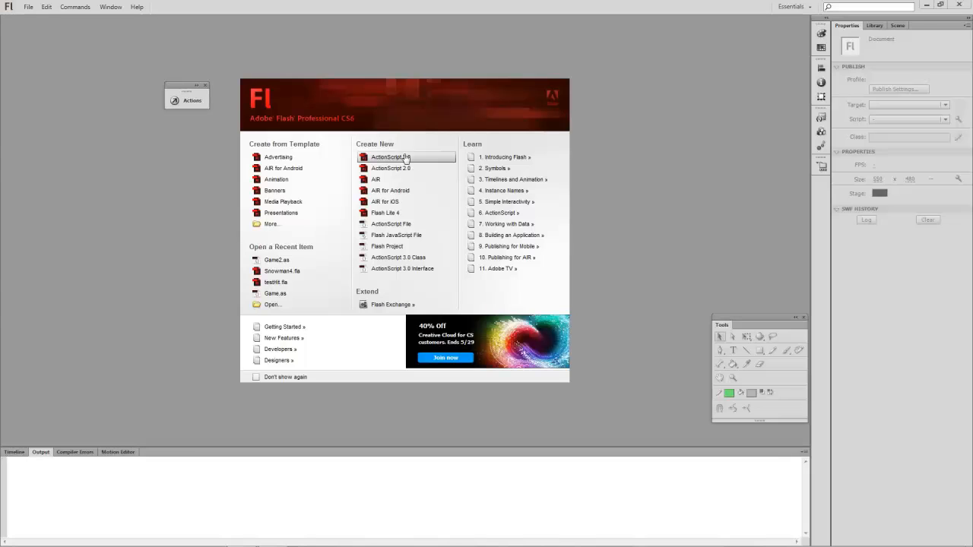
- Create a new ActionScript 3.0 document and set its stage size to 1280 by 720 px
{"action": "left_click", "coordinate": [398, 160]}
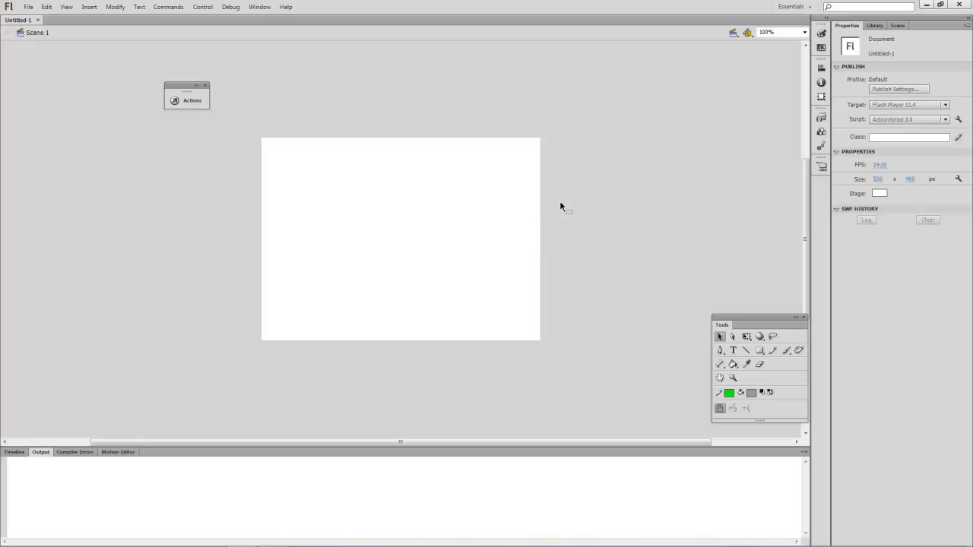
{"action": "left_click", "coordinate": [959, 181]}
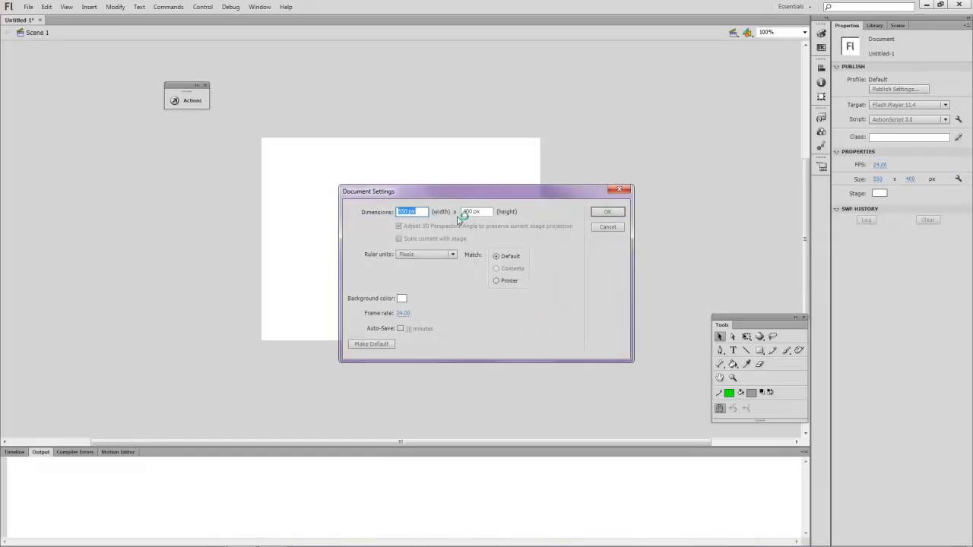
{"action": "type", "text": "1280"}
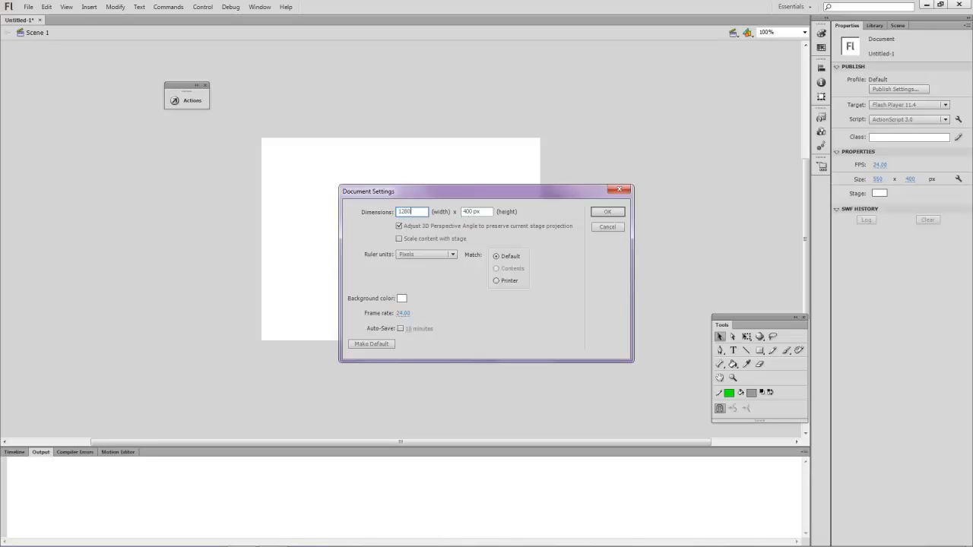
{"action": "key", "text": "Tab"}
{"action": "type", "text": "720"}
{"action": "left_click", "coordinate": [617, 213]}
{"action": "left_click", "coordinate": [600, 212]}
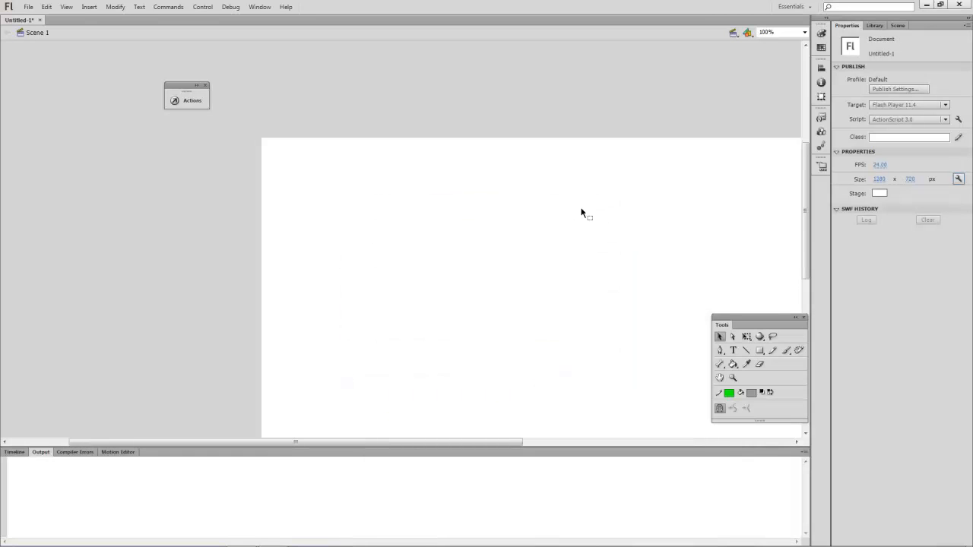
- Draw a grey rectangle with a green outline over the left half of the stage, using the Rectangle tool
{"action": "key", "text": "ctrl+minus"}
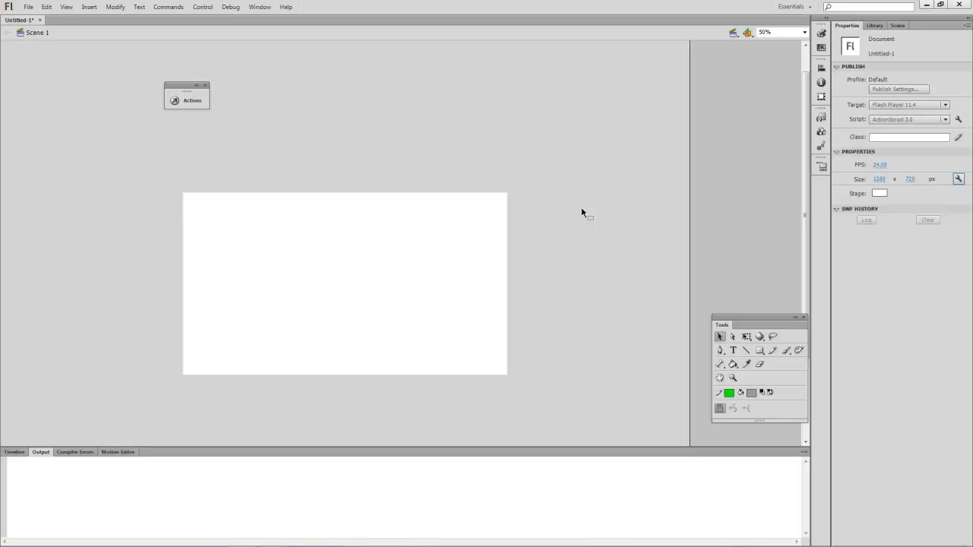
{"action": "left_click", "coordinate": [804, 32]}
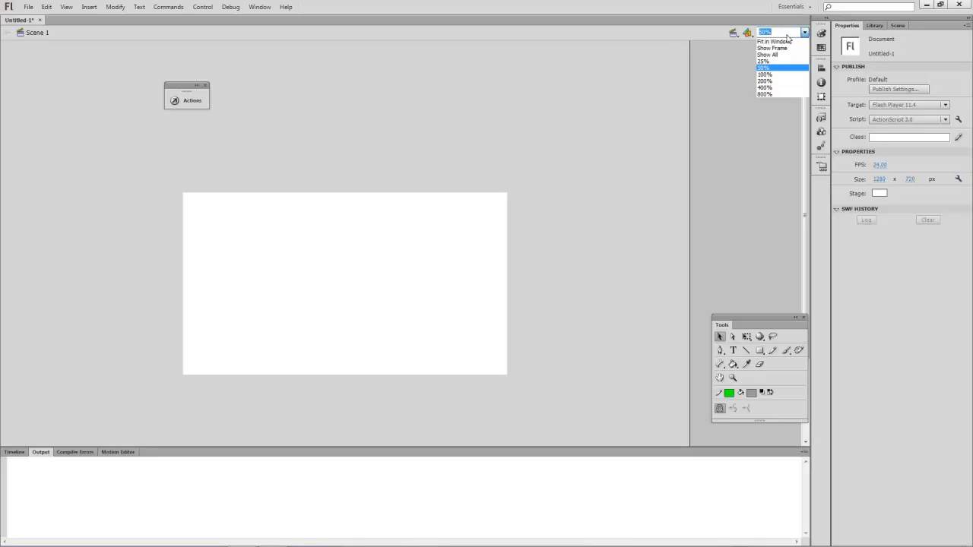
{"action": "left_click", "coordinate": [788, 34]}
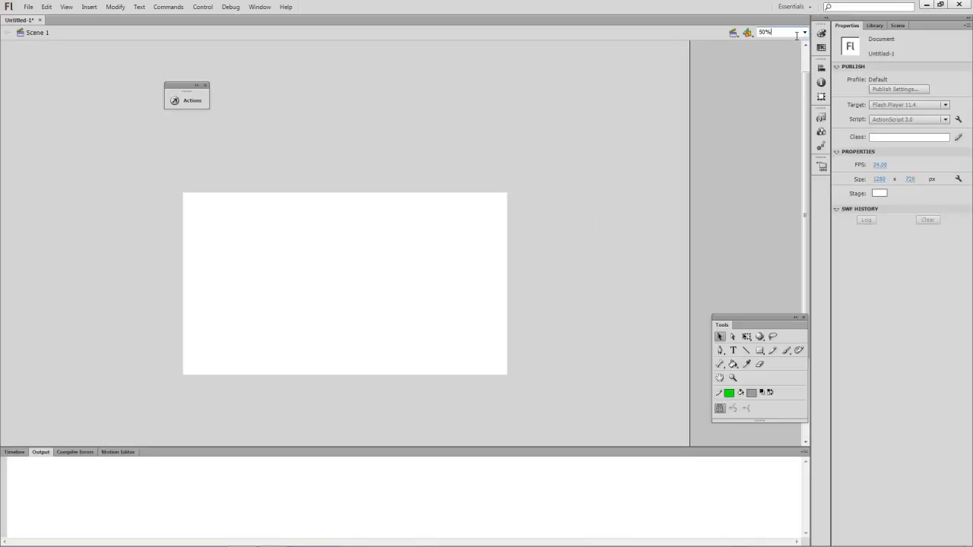
{"action": "left_click", "coordinate": [805, 32]}
{"action": "left_click", "coordinate": [794, 42]}
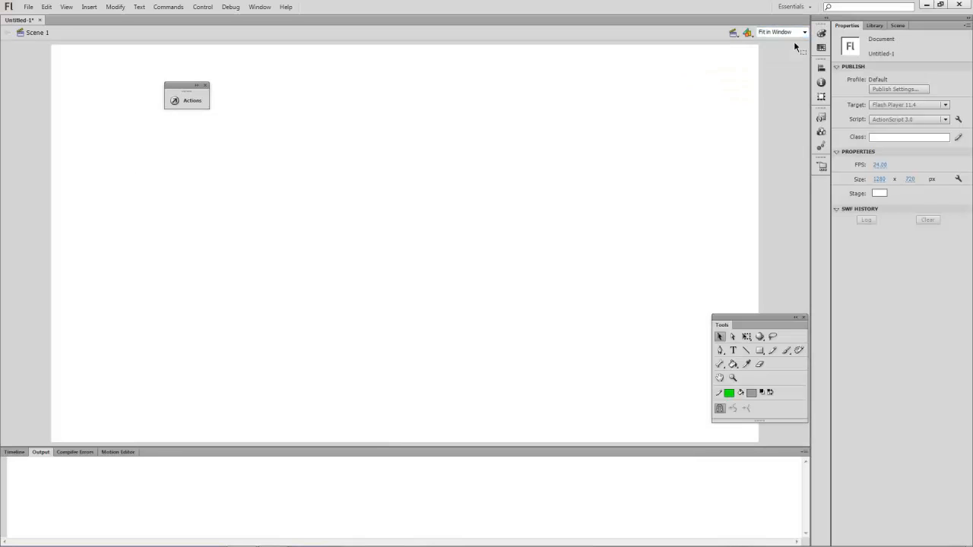
{"action": "left_click", "coordinate": [804, 32]}
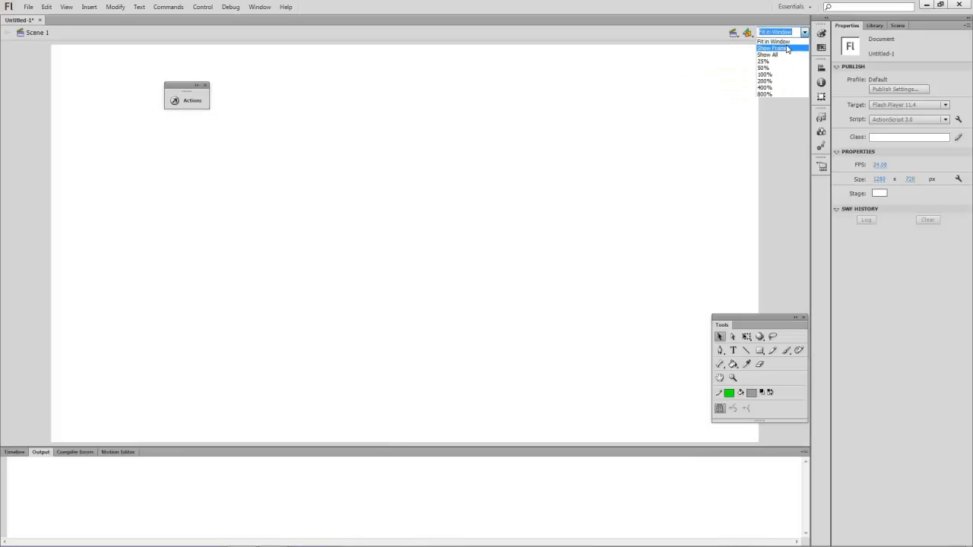
{"action": "left_click", "coordinate": [786, 44]}
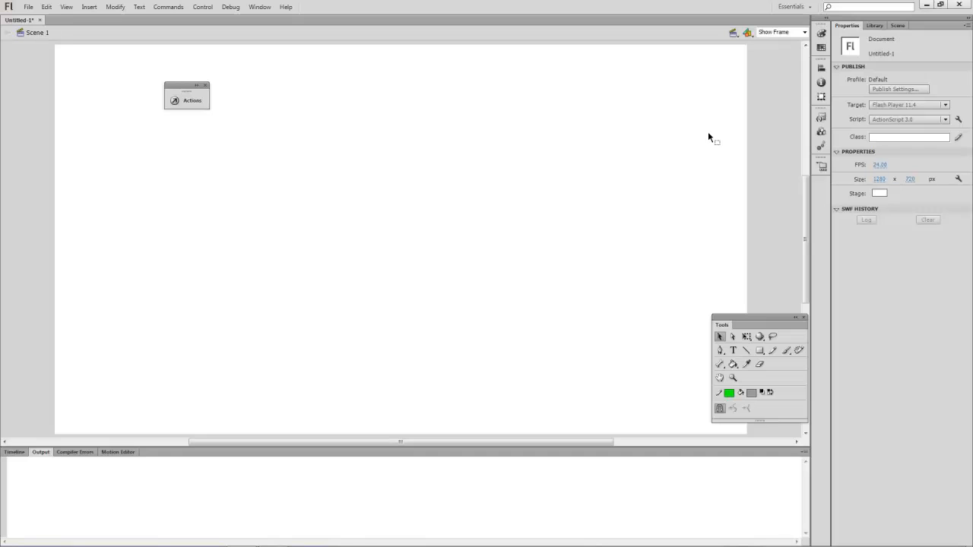
{"action": "key", "text": "ctrl+minus"}
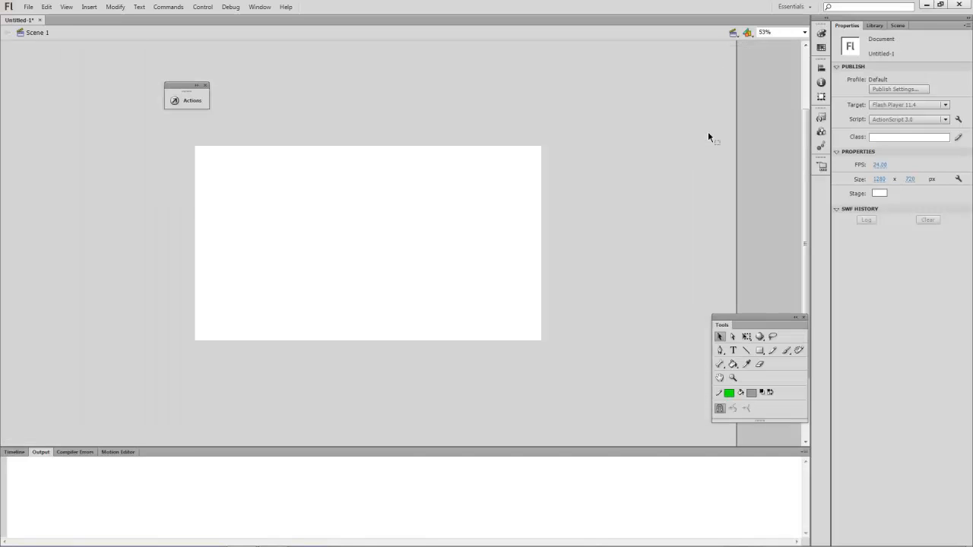
{"action": "left_click", "coordinate": [760, 351]}
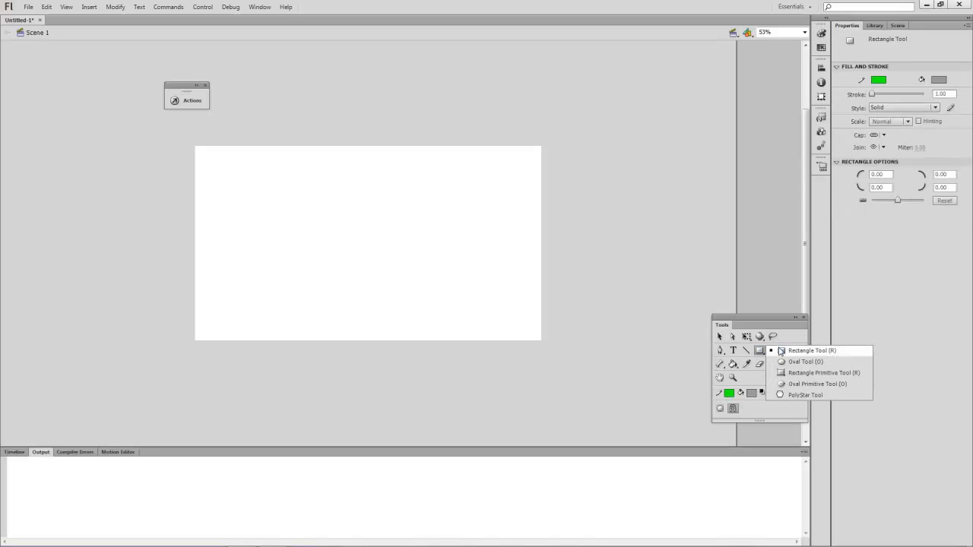
{"action": "left_click", "coordinate": [781, 351]}
{"action": "mouse_move", "coordinate": [228, 174]}
{"action": "left_mouse_down"}
{"action": "mouse_move", "coordinate": [272, 271]}
{"action": "mouse_move", "coordinate": [405, 308]}
{"action": "mouse_move", "coordinate": [405, 341]}
{"action": "left_mouse_up"}
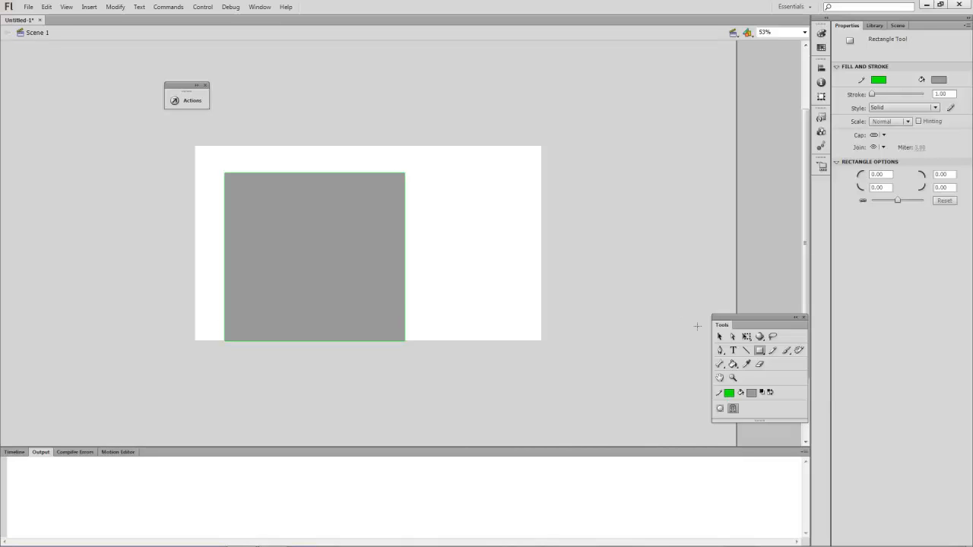
- Stretch the rectangle to the stage's top-left corner with Free Transform, to about 771 by 721 px
{"action": "left_click", "coordinate": [747, 336]}
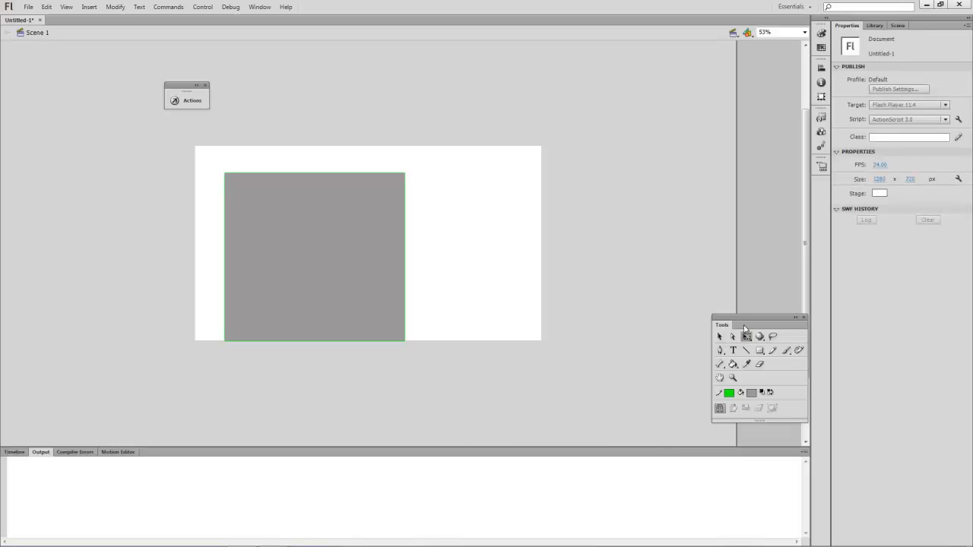
{"action": "left_click", "coordinate": [395, 246]}
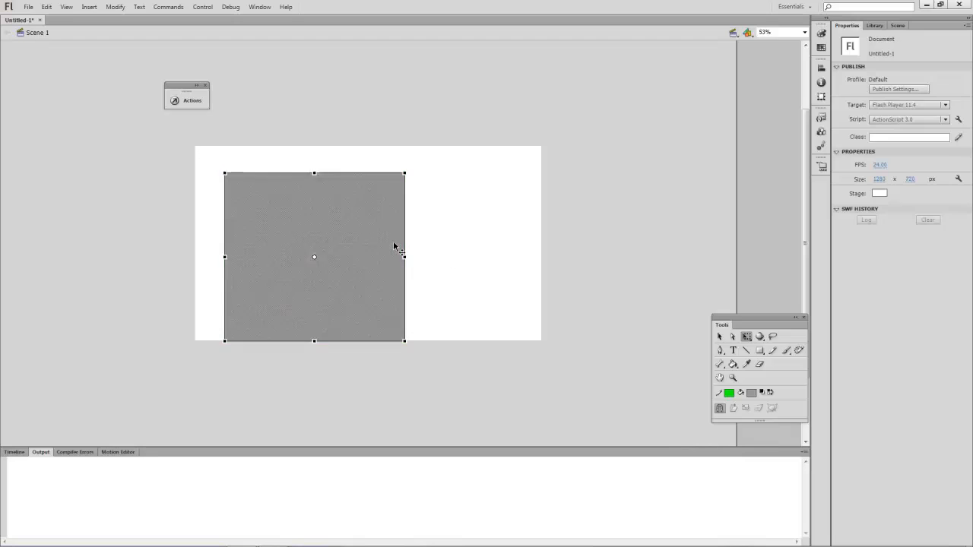
{"action": "left_click_drag", "start_coordinate": [221, 172], "coordinate": [193, 145]}
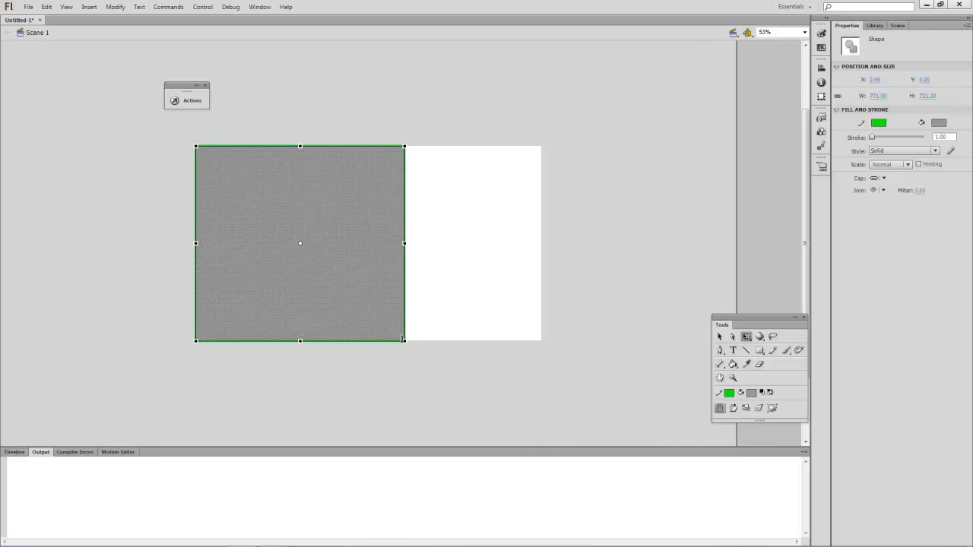
{"action": "left_click", "coordinate": [425, 250]}
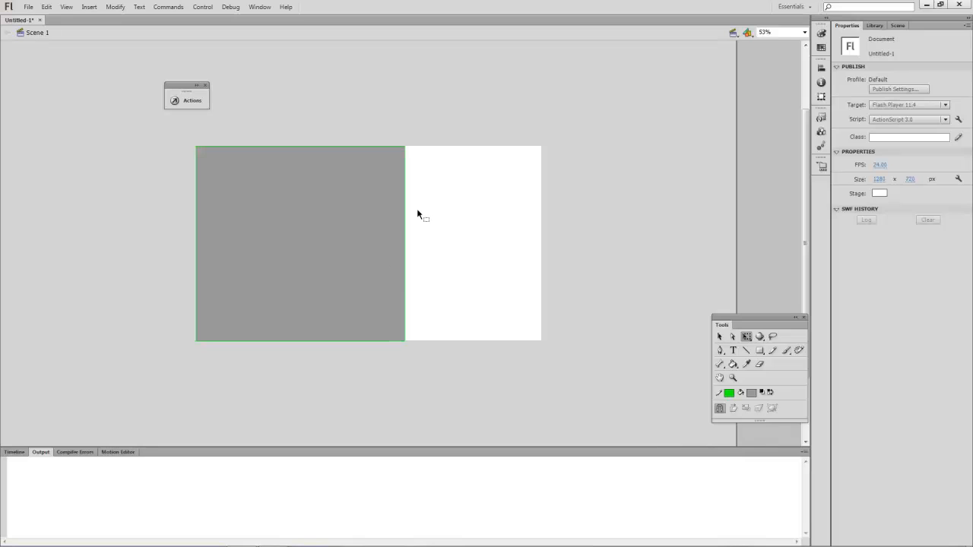
- Select the whole rectangle, fill and outline together, and set its width to 800 px
{"action": "key", "text": "v"}
{"action": "left_click", "coordinate": [398, 146]}
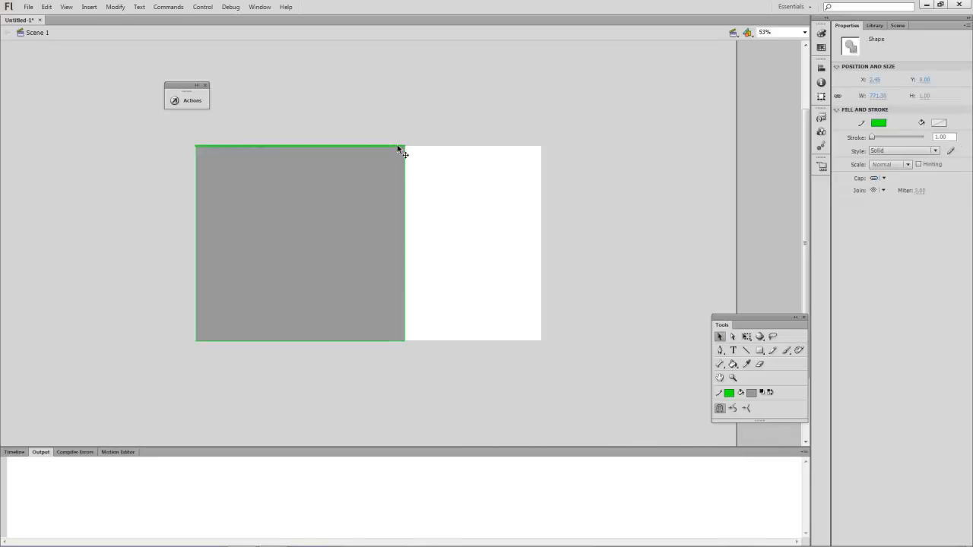
{"action": "double_click", "coordinate": [398, 146]}
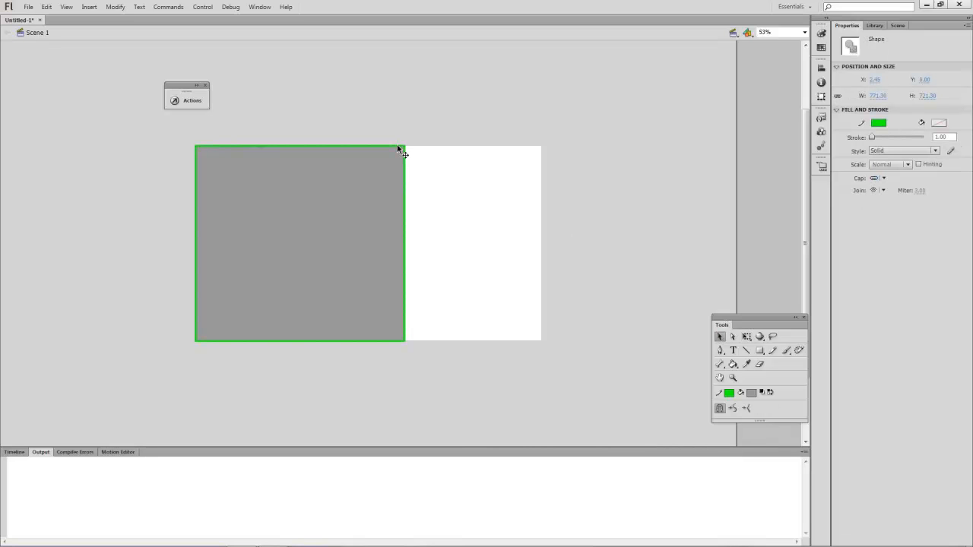
{"action": "left_click", "coordinate": [425, 186]}
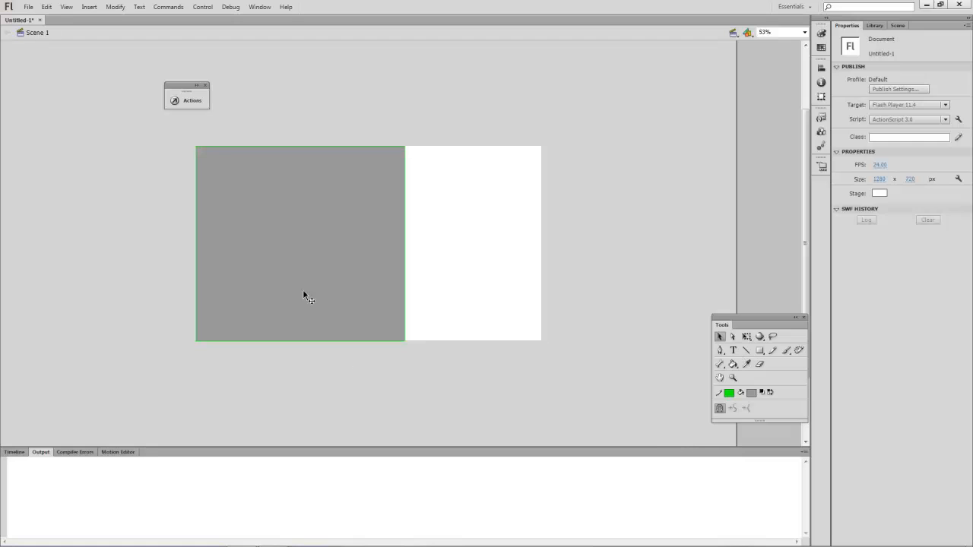
{"action": "double_click", "coordinate": [304, 237]}
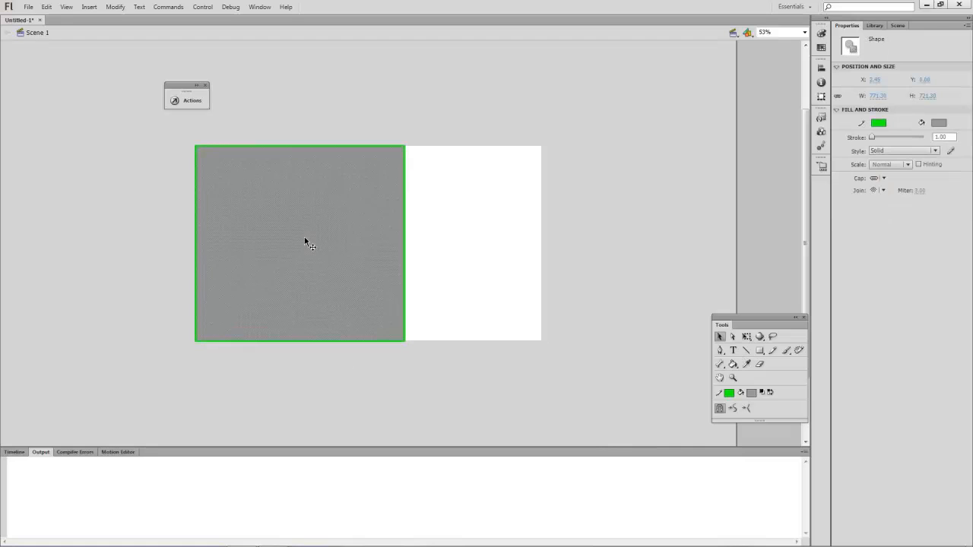
{"action": "left_click", "coordinate": [878, 96]}
{"action": "type", "text": "800"}
{"action": "key", "text": "Return"}
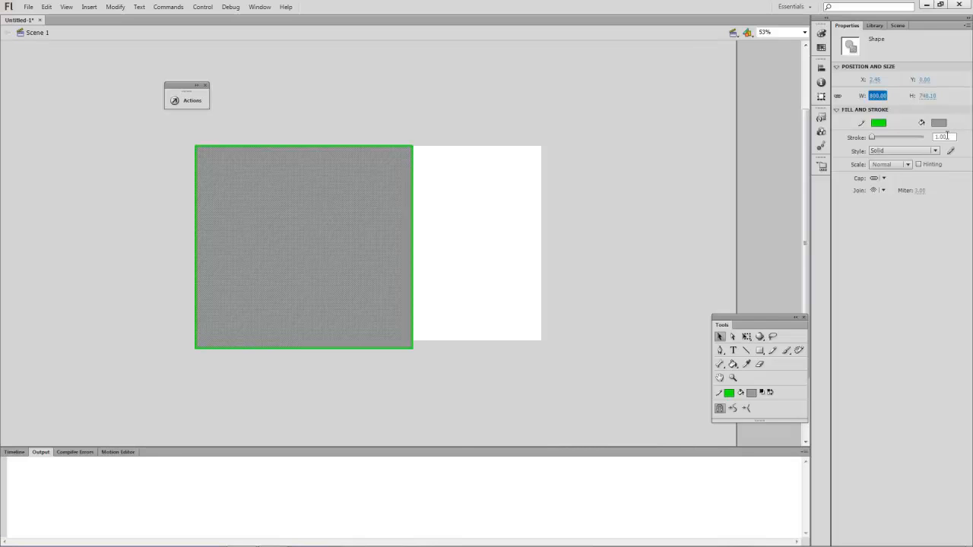
- Unlink the rectangle's width and height and set its height to 720 px
{"action": "left_click", "coordinate": [924, 96]}
{"action": "key", "text": "Return"}
{"action": "left_click", "coordinate": [836, 97]}
{"action": "left_click", "coordinate": [929, 95]}
{"action": "type", "text": "720"}
{"action": "key", "text": "Return"}
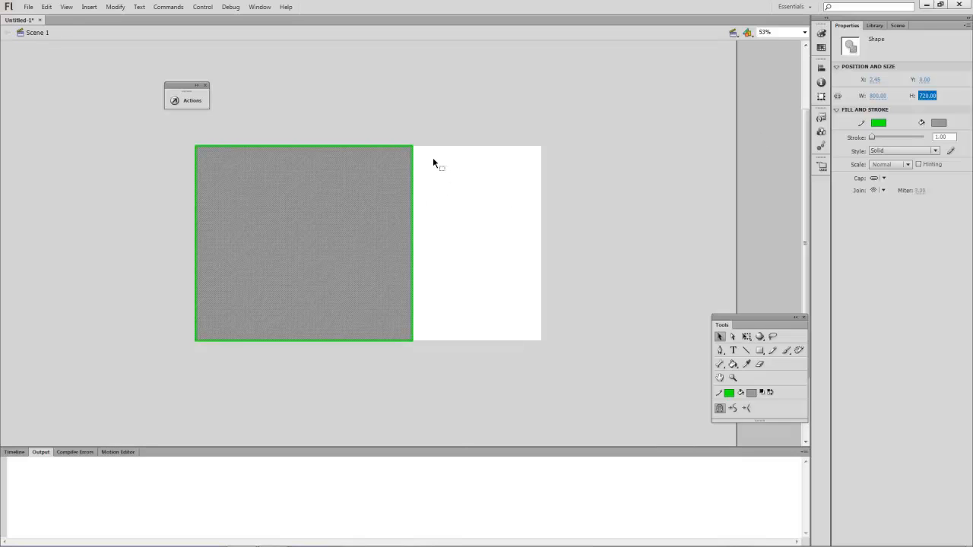
- Reselect the rectangle's fill and outline and turn on the rulers around the stage
{"action": "left_click", "coordinate": [335, 116]}
{"action": "left_click", "coordinate": [321, 211]}
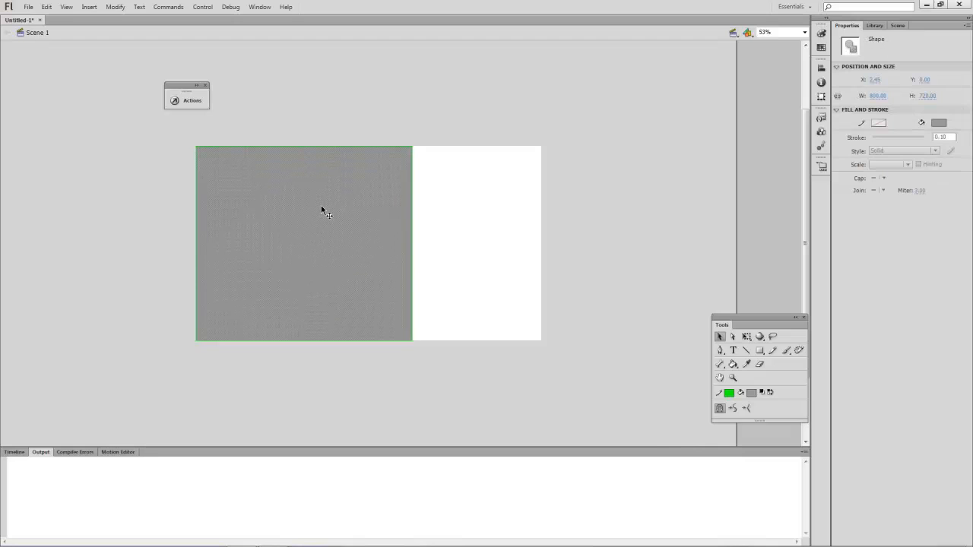
{"action": "double_click", "coordinate": [321, 207]}
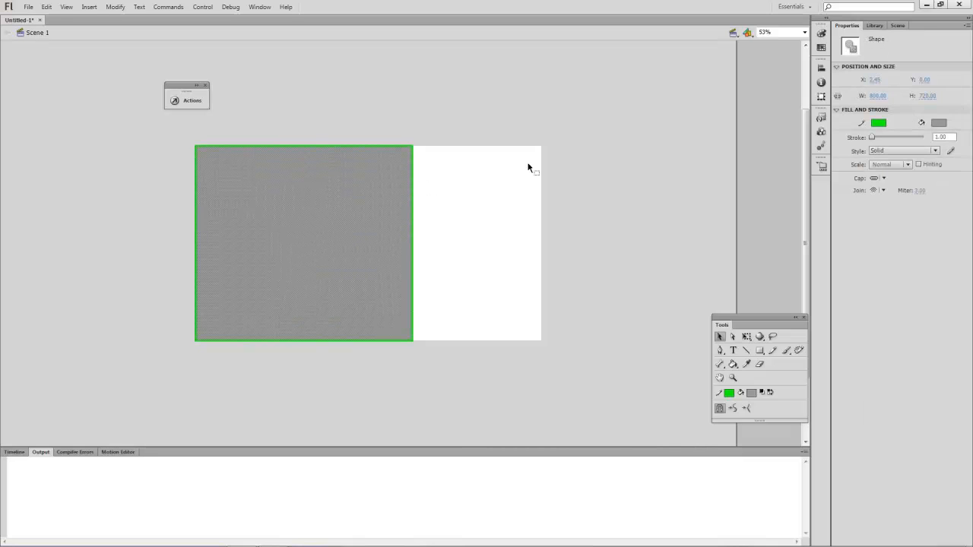
{"action": "left_click", "coordinate": [124, 8]}
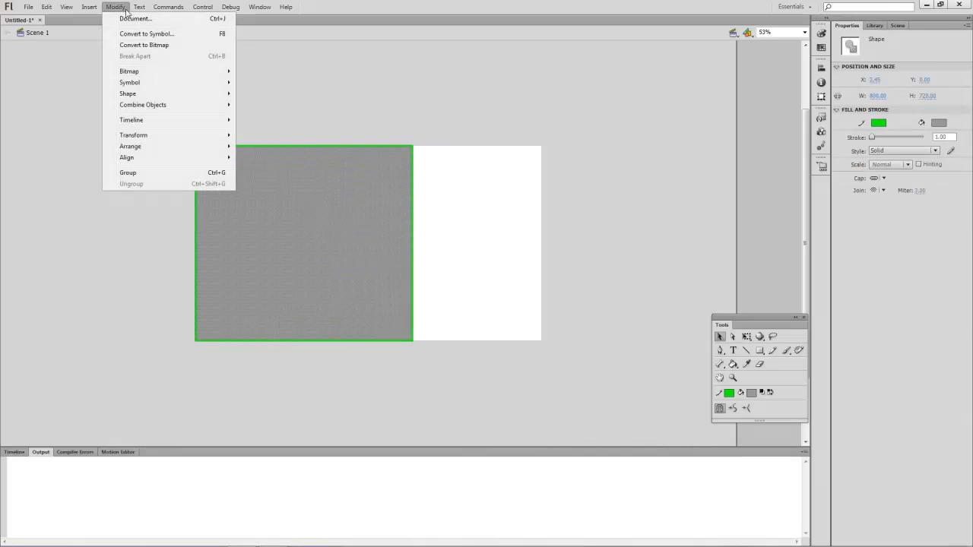
{"action": "left_click", "coordinate": [124, 9]}
{"action": "left_click", "coordinate": [260, 8]}
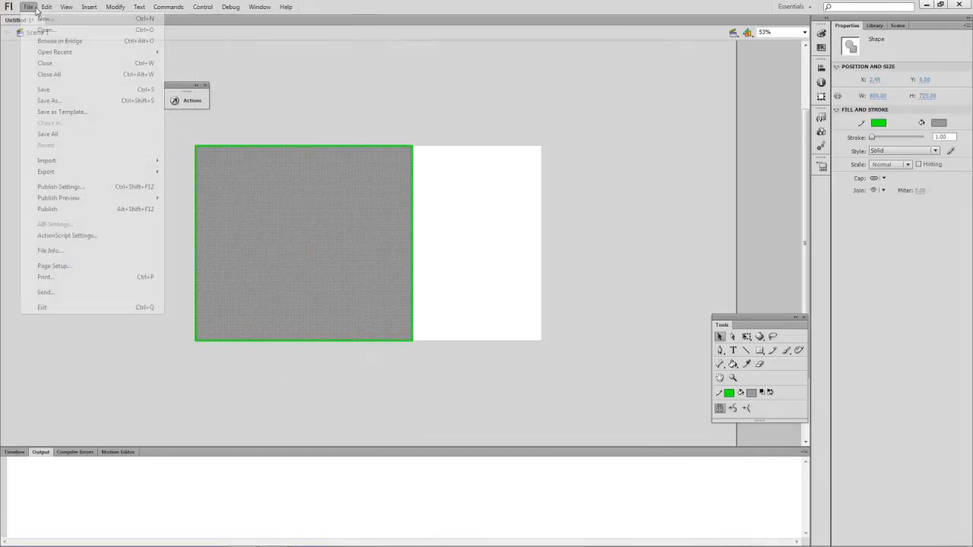
{"action": "mouse_move", "coordinate": [60, 10]}
{"action": "left_click", "coordinate": [90, 97]}
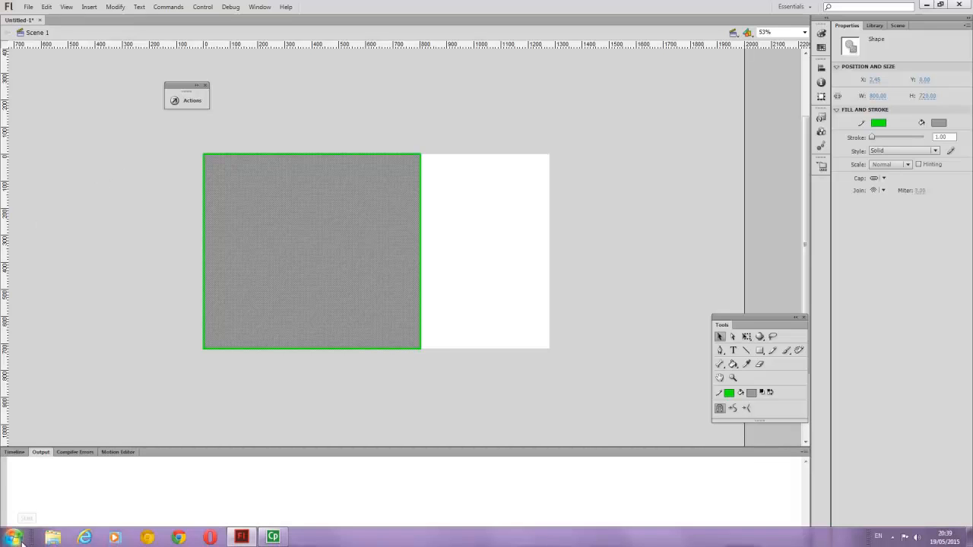
- Switch to Calculator and compute 720 / 3 for the row height of the grid
{"action": "left_click", "coordinate": [15, 537]}
{"action": "left_click", "coordinate": [43, 261]}
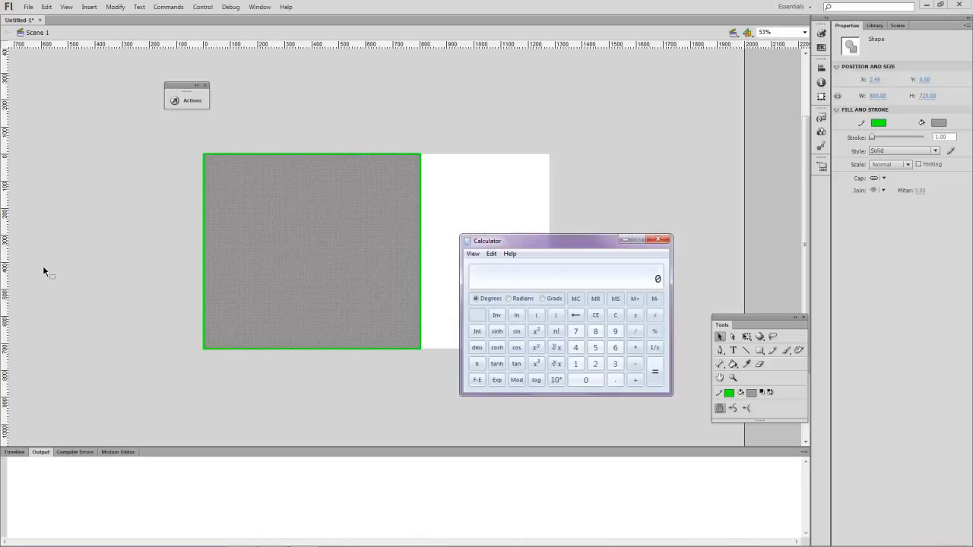
{"action": "type", "text": "720 / 3"}
{"action": "key", "text": "Return"}
- Place vertical guides at about 200, 400 and 600 px and horizontal guides at about 240 and 480 px across the rectangle
{"action": "left_click", "coordinate": [14, 452]}
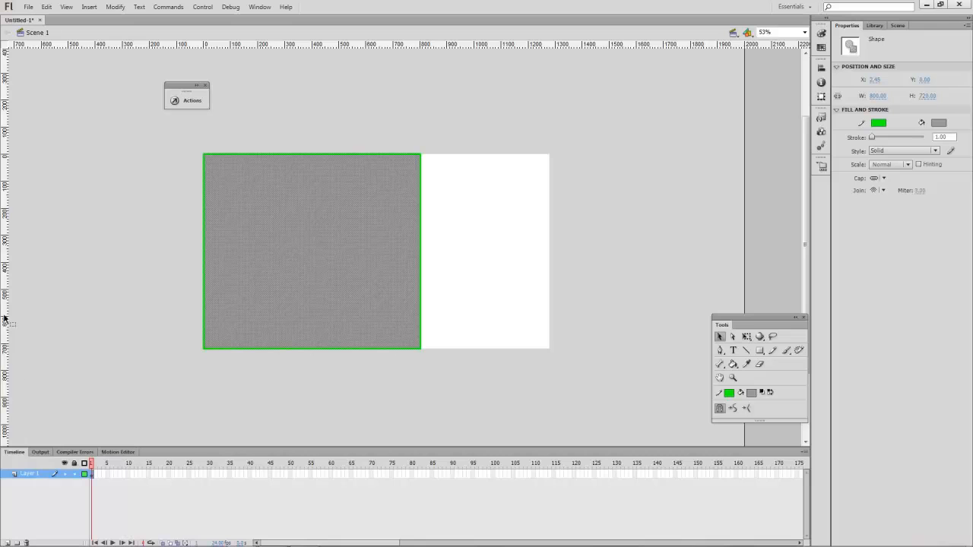
{"action": "left_click_drag", "start_coordinate": [4, 319], "coordinate": [257, 296]}
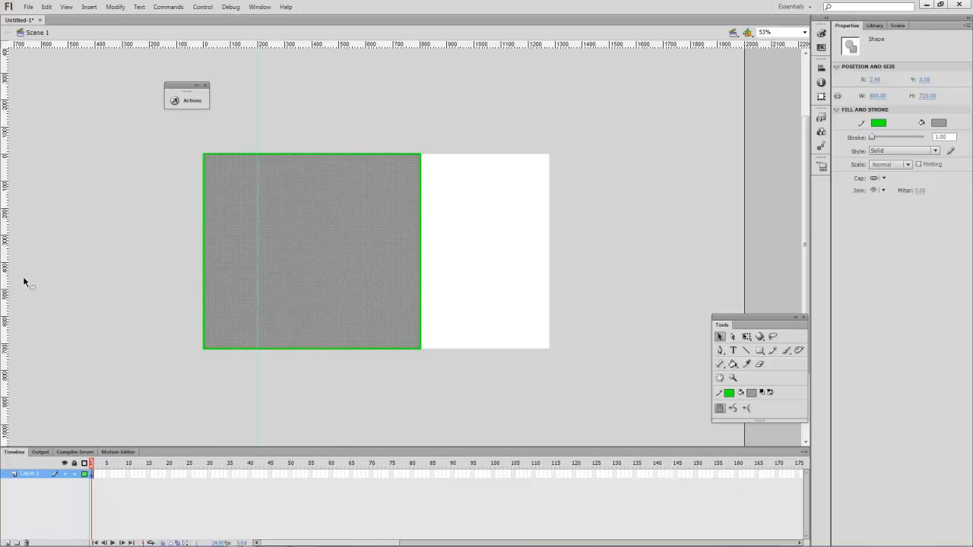
{"action": "left_click_drag", "start_coordinate": [8, 279], "coordinate": [230, 272]}
{"action": "left_click_drag", "start_coordinate": [314, 261], "coordinate": [311, 264]}
{"action": "left_click_drag", "start_coordinate": [5, 276], "coordinate": [366, 260]}
{"action": "left_click_drag", "start_coordinate": [345, 46], "coordinate": [324, 220]}
{"action": "left_click_drag", "start_coordinate": [337, 44], "coordinate": [315, 286]}
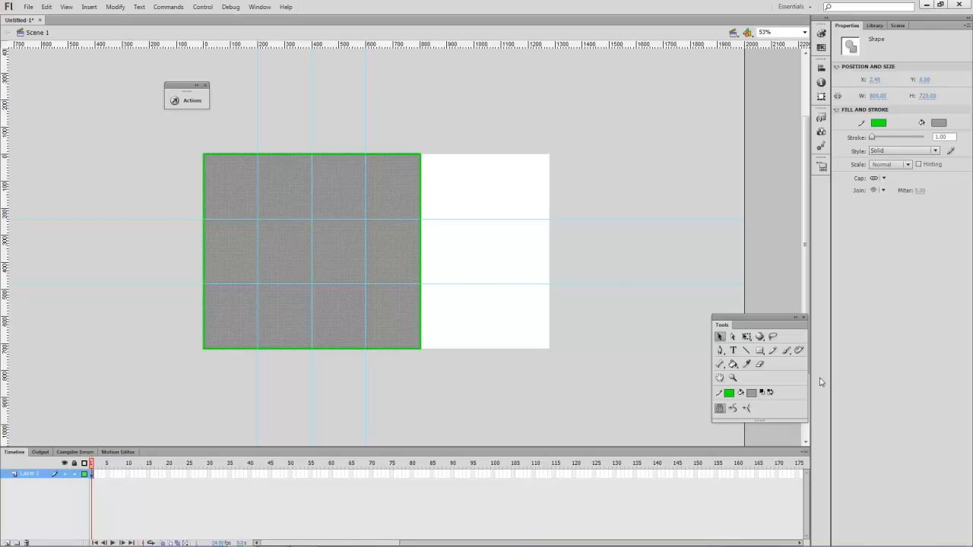
- Draw three vertical and two horizontal green lines along the guides with the Line tool, dividing the rectangle into a four-by-three grid
{"action": "left_click", "coordinate": [746, 351]}
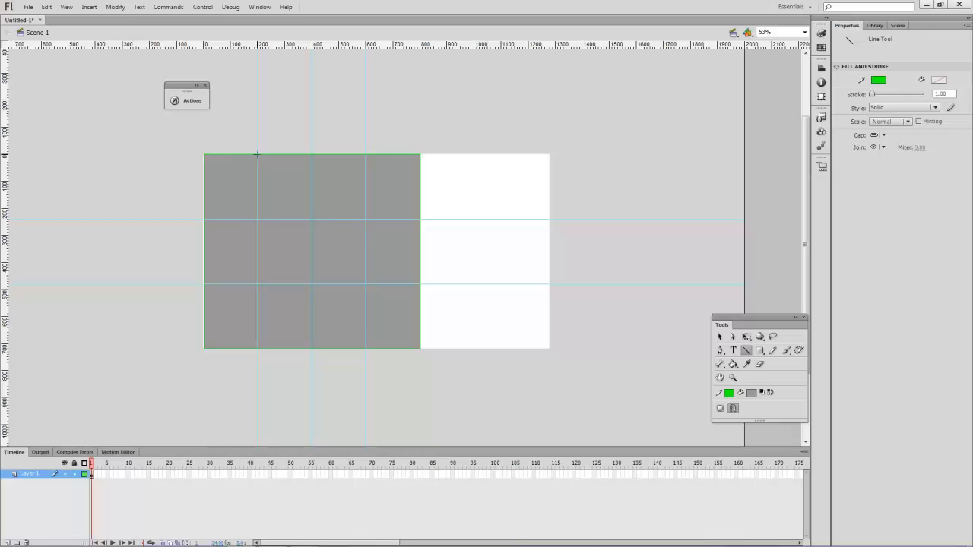
{"action": "left_click_drag", "start_coordinate": [257, 155], "coordinate": [260, 348]}
{"action": "left_click_drag", "start_coordinate": [311, 155], "coordinate": [311, 349]}
{"action": "left_click_drag", "start_coordinate": [366, 154], "coordinate": [365, 349]}
{"action": "left_click_drag", "start_coordinate": [197, 284], "coordinate": [423, 282]}
{"action": "left_click_drag", "start_coordinate": [200, 219], "coordinate": [422, 219]}
- Hide the guides to check the green grid lines and activate the Oval tool
{"action": "left_click", "coordinate": [66, 7]}
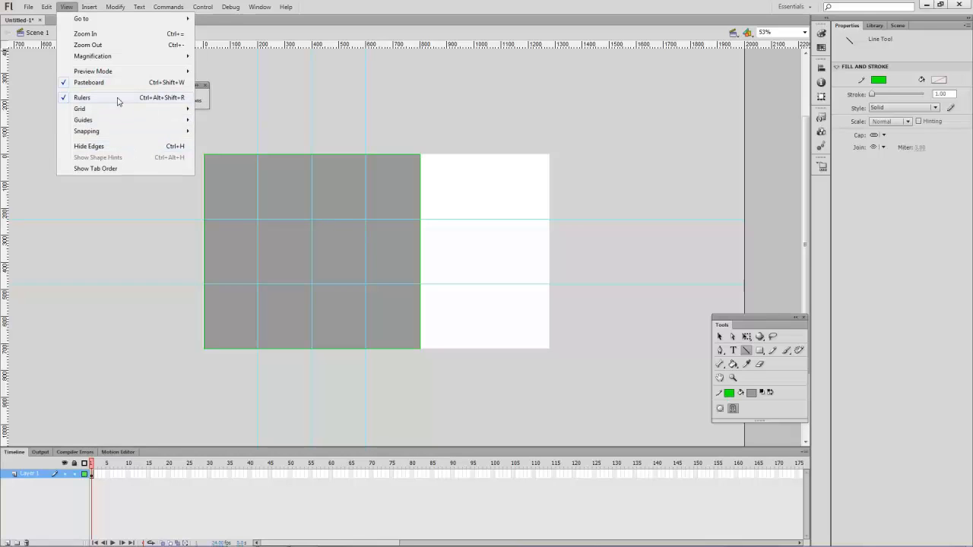
{"action": "mouse_move", "coordinate": [119, 114]}
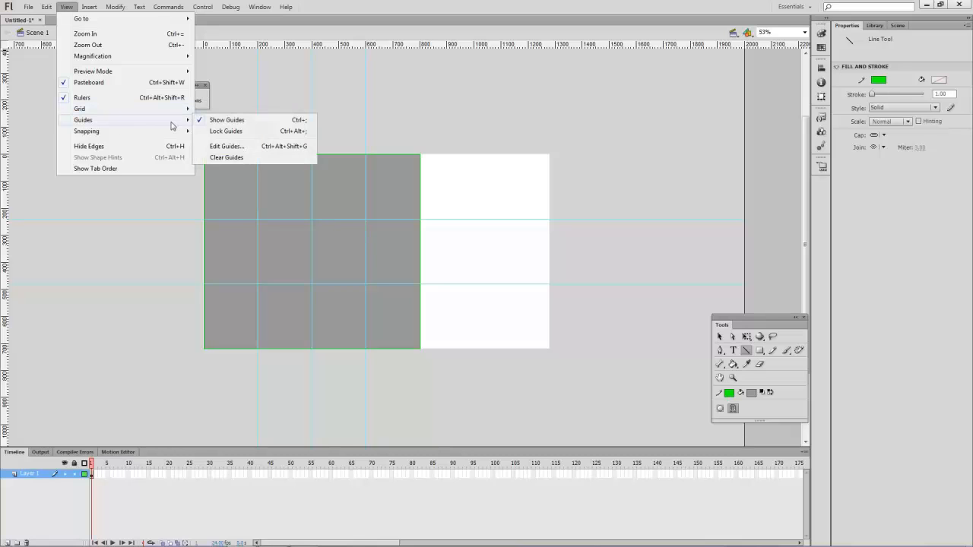
{"action": "left_click", "coordinate": [209, 124]}
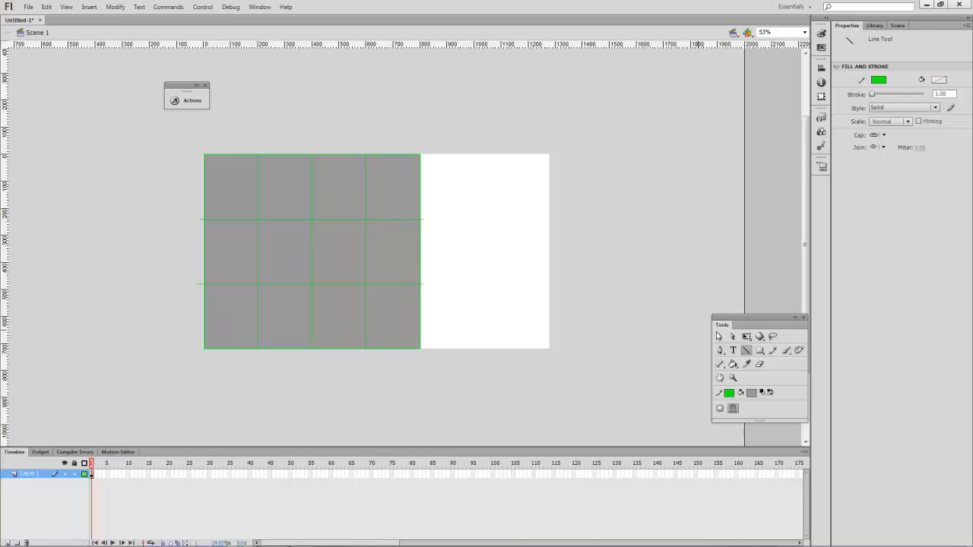
{"action": "left_click", "coordinate": [761, 352]}
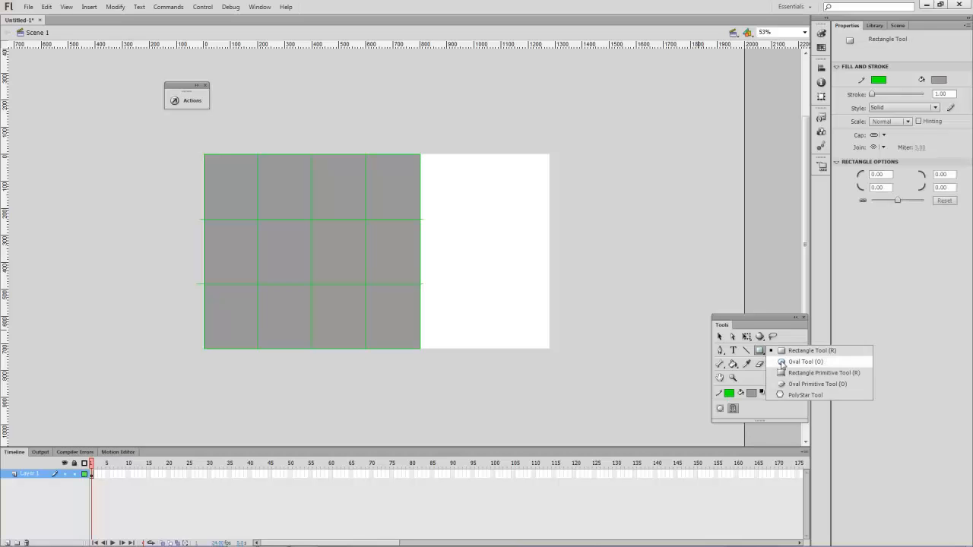
{"action": "left_click", "coordinate": [782, 363]}
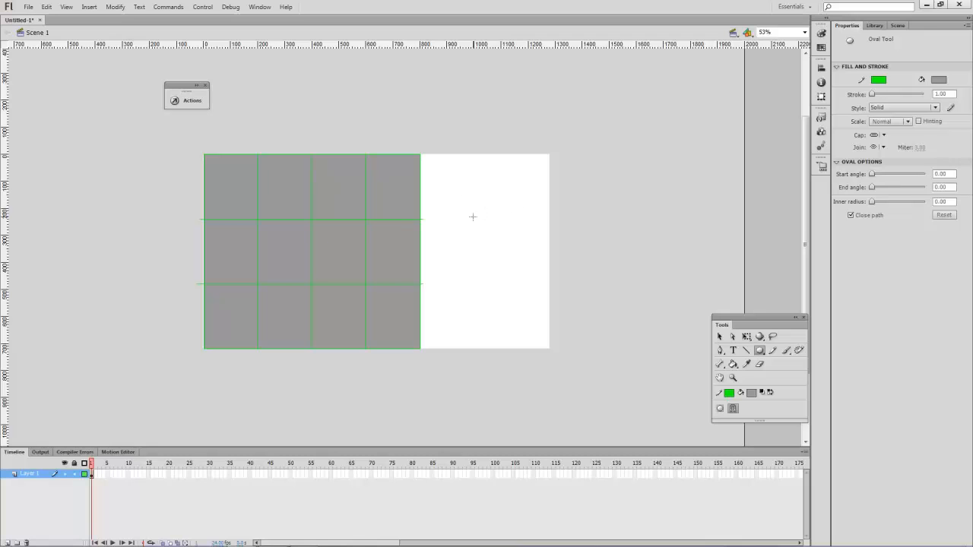
- Show the guides over the grid again
{"action": "left_click", "coordinate": [66, 7]}
{"action": "mouse_move", "coordinate": [104, 122]}
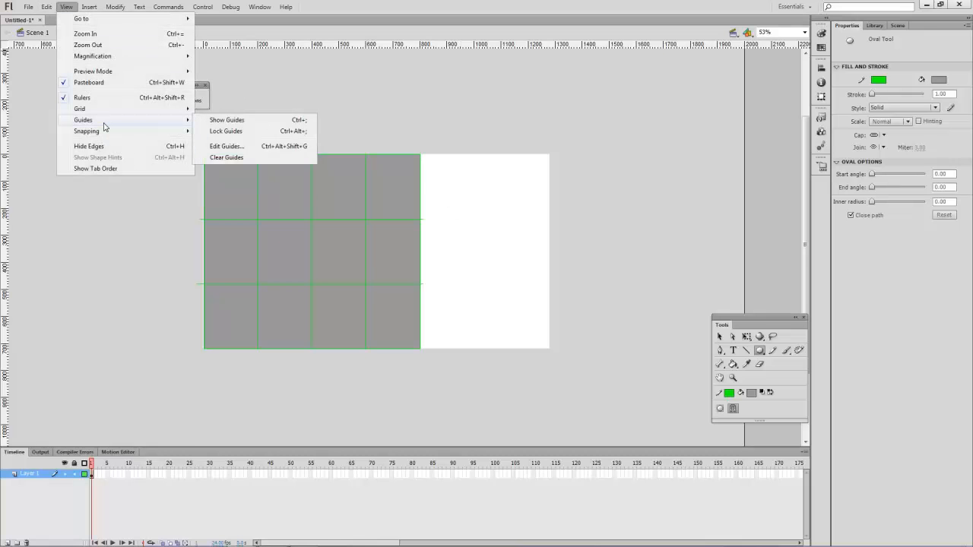
{"action": "left_click", "coordinate": [227, 121]}
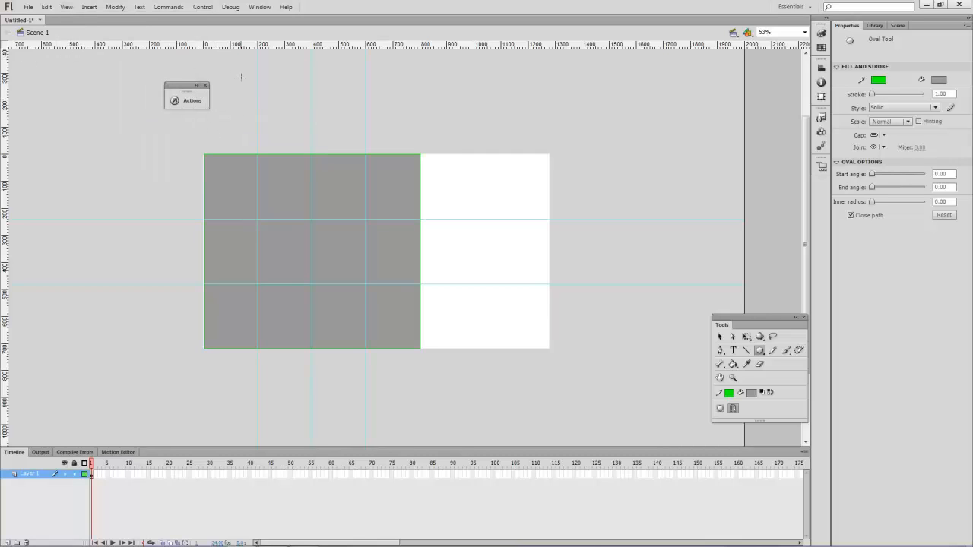
- Move the vertical guides to about 100, 300 and 500 px and add a fourth one at about 700 px
{"action": "left_click", "coordinate": [719, 336]}
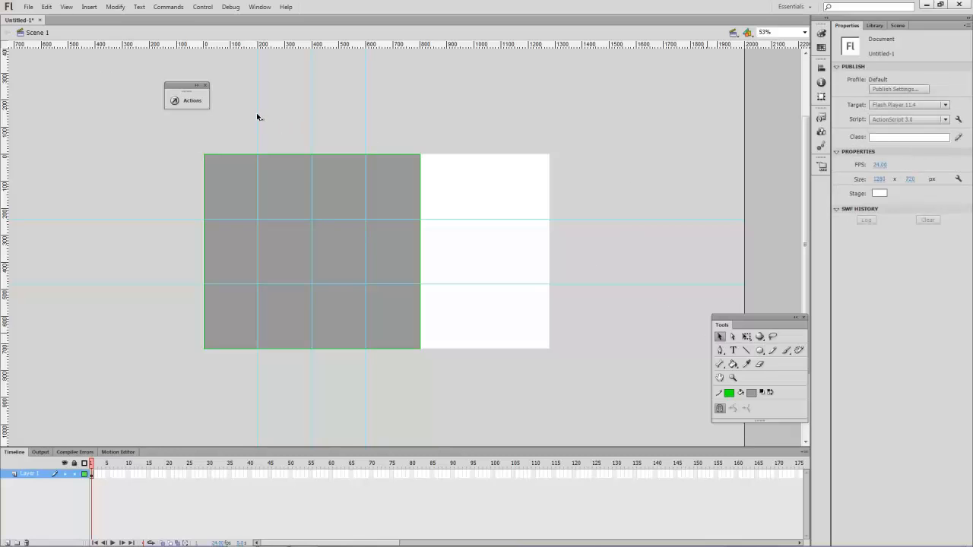
{"action": "left_click_drag", "start_coordinate": [257, 117], "coordinate": [231, 114]}
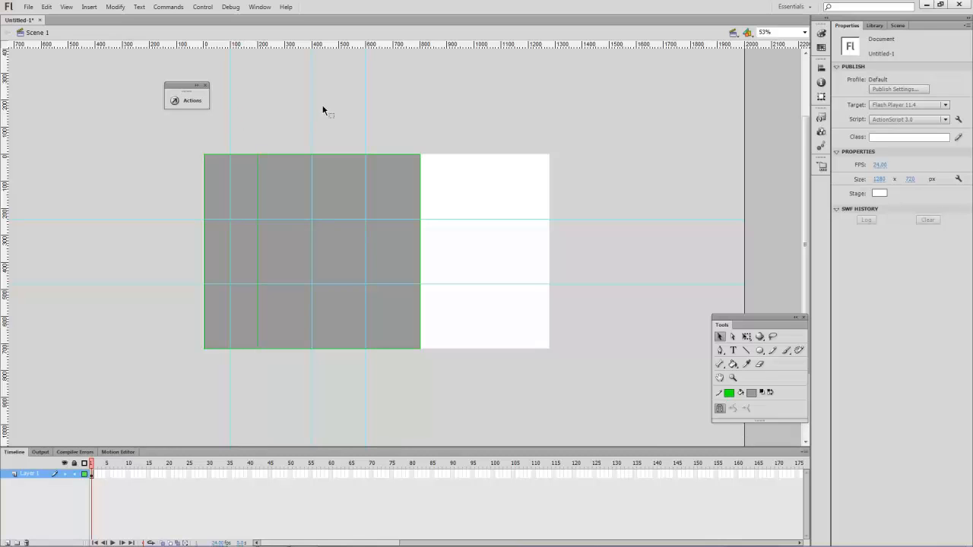
{"action": "left_click_drag", "start_coordinate": [311, 108], "coordinate": [283, 105]}
{"action": "left_click_drag", "start_coordinate": [367, 91], "coordinate": [339, 96]}
{"action": "left_click_drag", "start_coordinate": [3, 182], "coordinate": [393, 152]}
- Rearrange the horizontal guides to about 130, 350 and 600 px, removing the one at 240 px
{"action": "left_click_drag", "start_coordinate": [362, 44], "coordinate": [279, 190]}
{"action": "left_click_drag", "start_coordinate": [326, 46], "coordinate": [286, 249]}
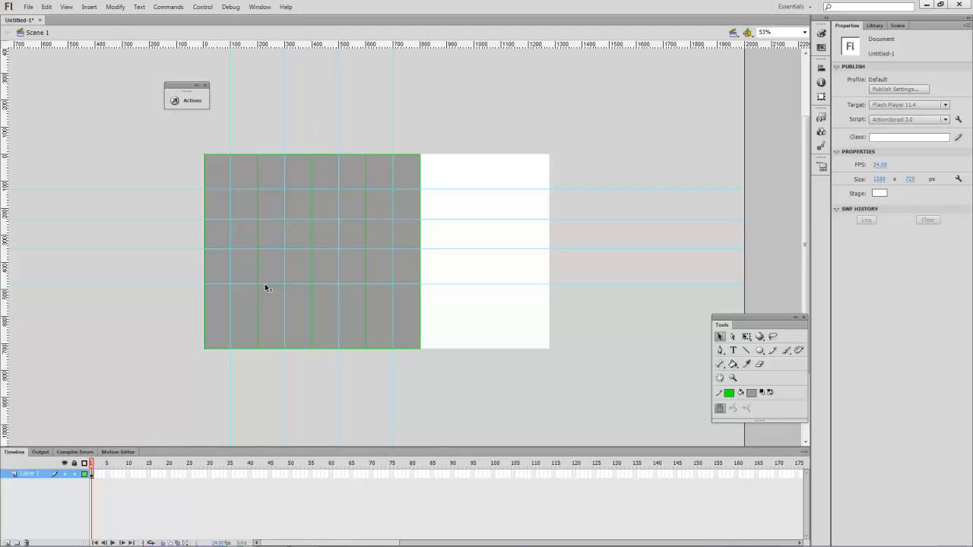
{"action": "left_click_drag", "start_coordinate": [265, 288], "coordinate": [241, 317]}
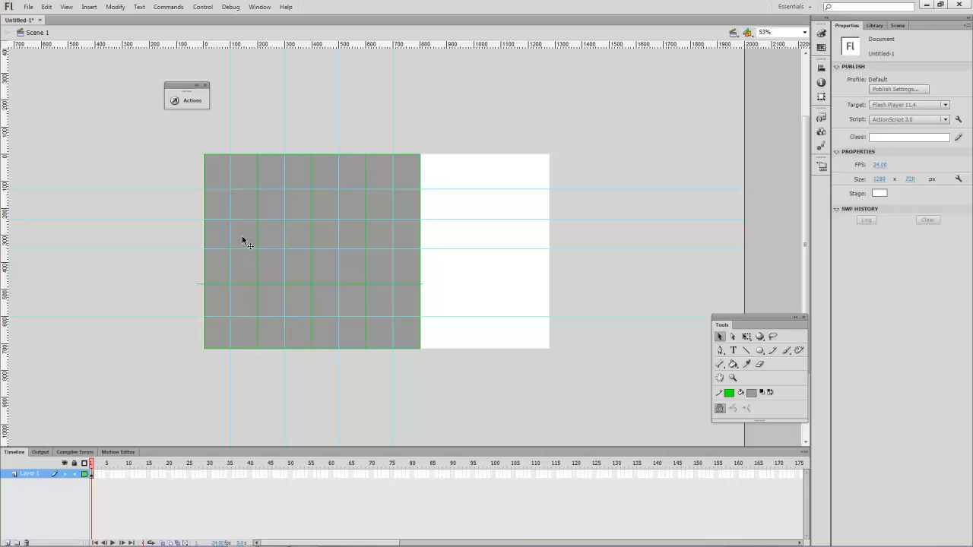
{"action": "left_click_drag", "start_coordinate": [241, 220], "coordinate": [293, 46]}
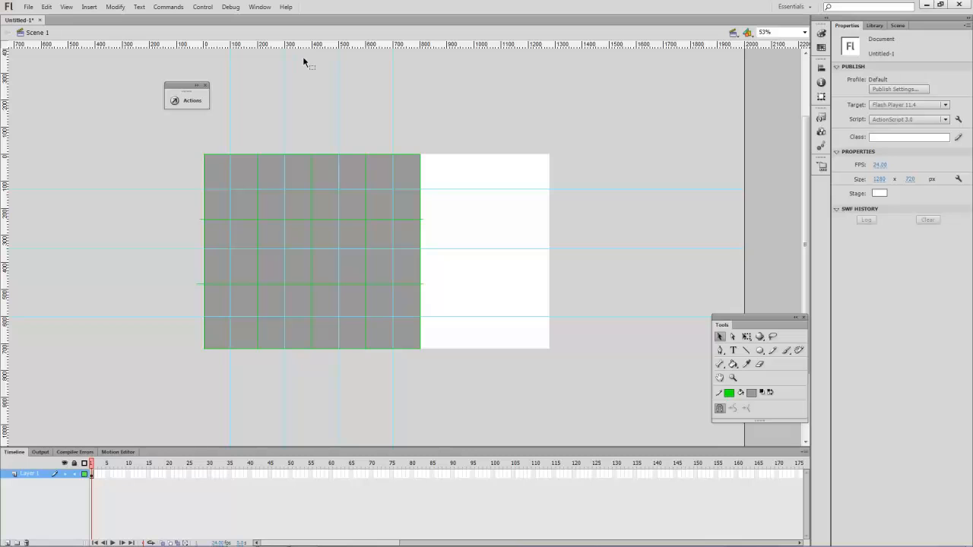
- Draw a green circle about 40 px wide without fill on the white area beside the grid using the Oval tool
{"action": "left_click", "coordinate": [759, 350]}
{"action": "left_click", "coordinate": [802, 361]}
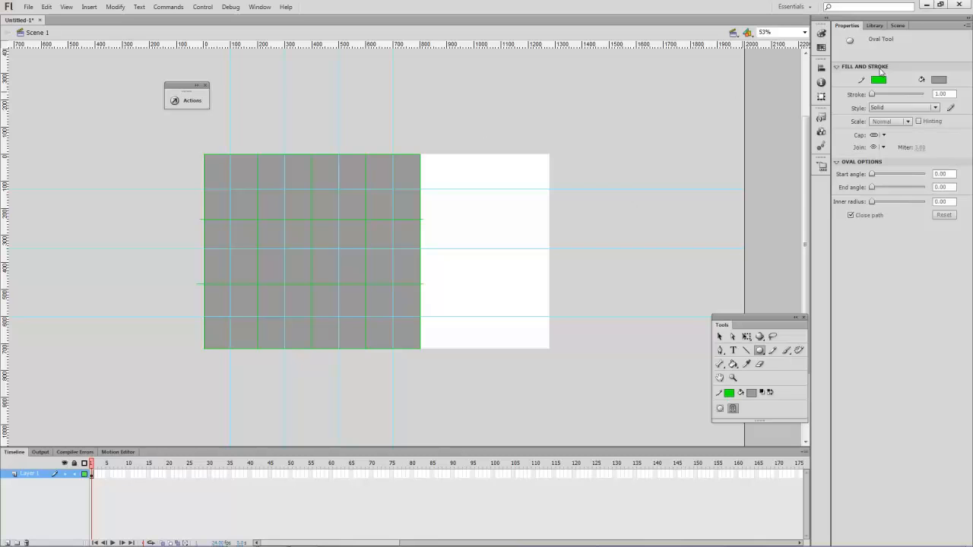
{"action": "left_click", "coordinate": [939, 80]}
{"action": "left_click", "coordinate": [954, 91]}
{"action": "left_click_drag", "start_coordinate": [463, 218], "coordinate": [473, 225]}
{"action": "key", "text": "v"}
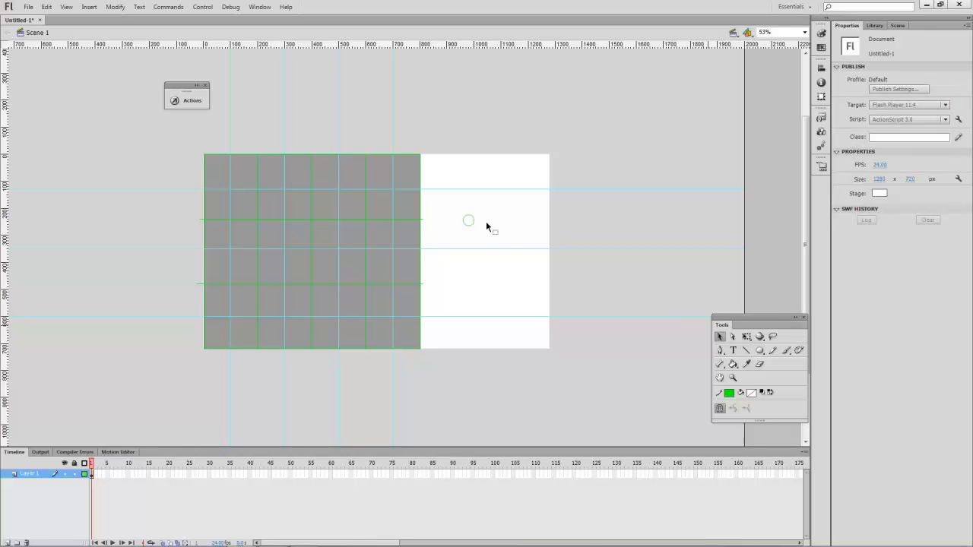
- Move the circle onto the first vertical grid line at the uppermost horizontal guide
{"action": "left_click", "coordinate": [473, 221]}
{"action": "left_click_drag", "start_coordinate": [473, 221], "coordinate": [263, 191]}
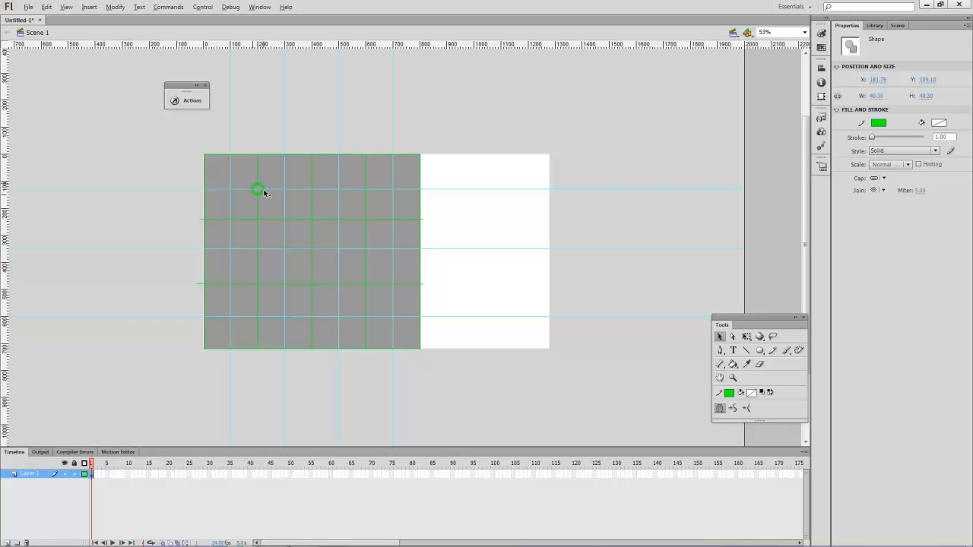
- Reposition the uppermost horizontal guide at about 120 px
{"action": "left_click_drag", "start_coordinate": [578, 45], "coordinate": [261, 44]}
{"action": "left_click_drag", "start_coordinate": [261, 45], "coordinate": [259, 188]}
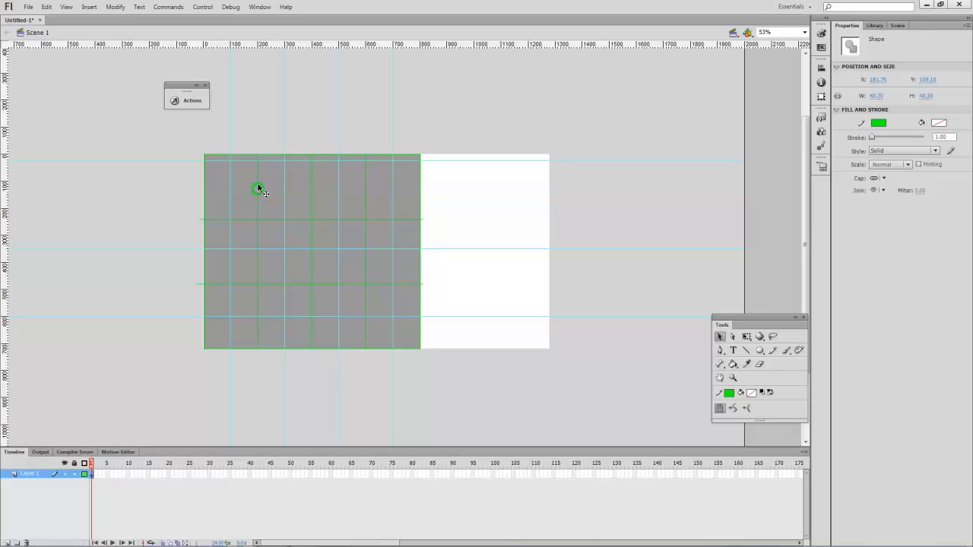
{"action": "left_click_drag", "start_coordinate": [264, 161], "coordinate": [178, 189]}
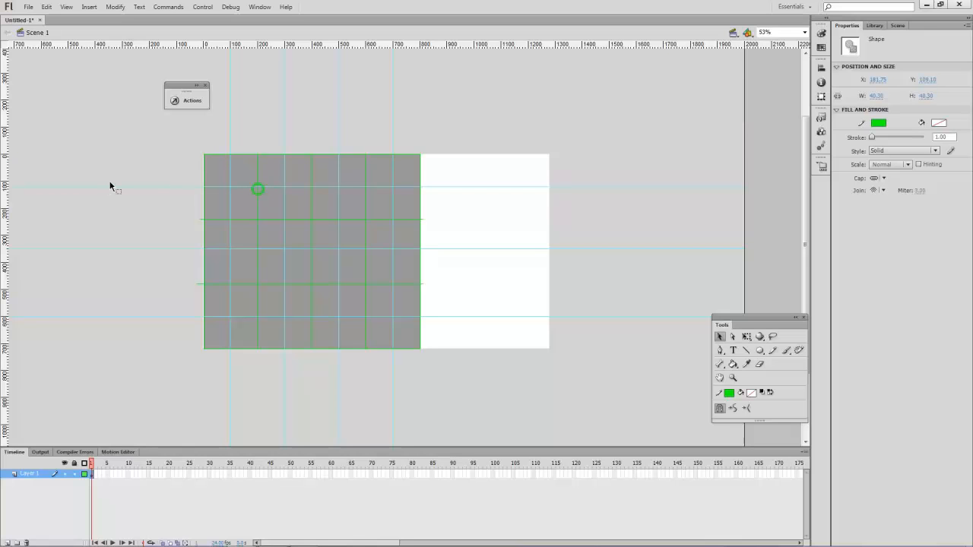
- Try to reselect the circle on the first vertical grid line, and undo its move there
{"action": "scroll", "coordinate": [110, 186], "scroll_direction": "up", "scroll_amount": 1}
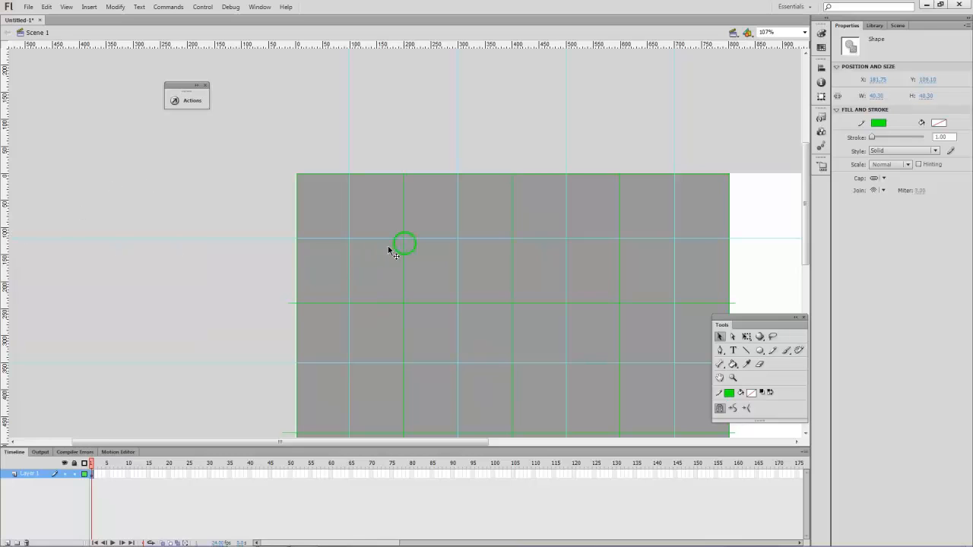
{"action": "left_click", "coordinate": [419, 253]}
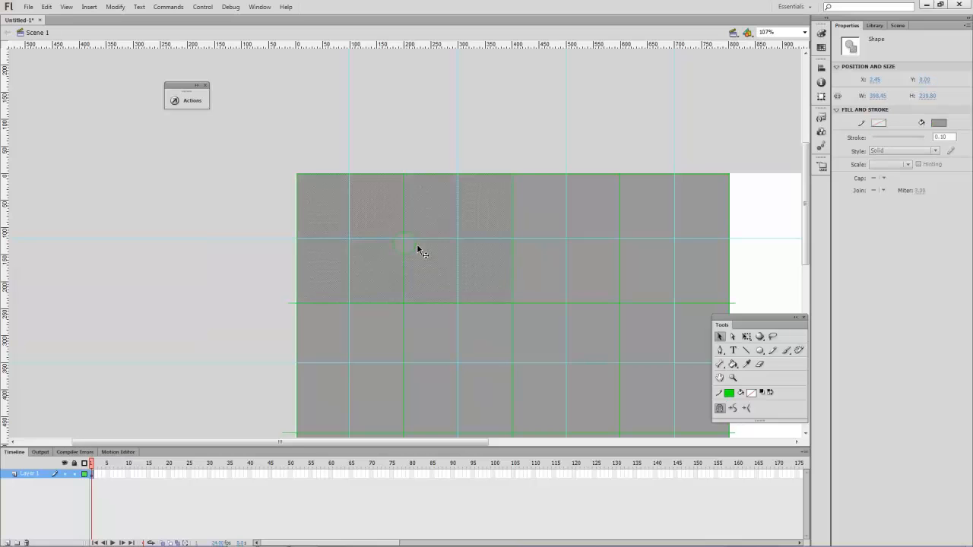
{"action": "left_click", "coordinate": [399, 255]}
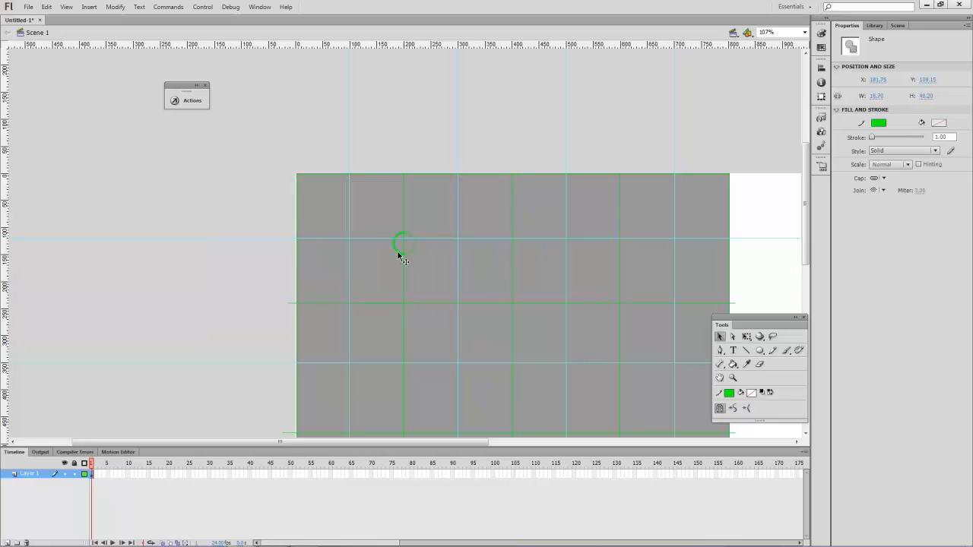
{"action": "left_click", "coordinate": [207, 232]}
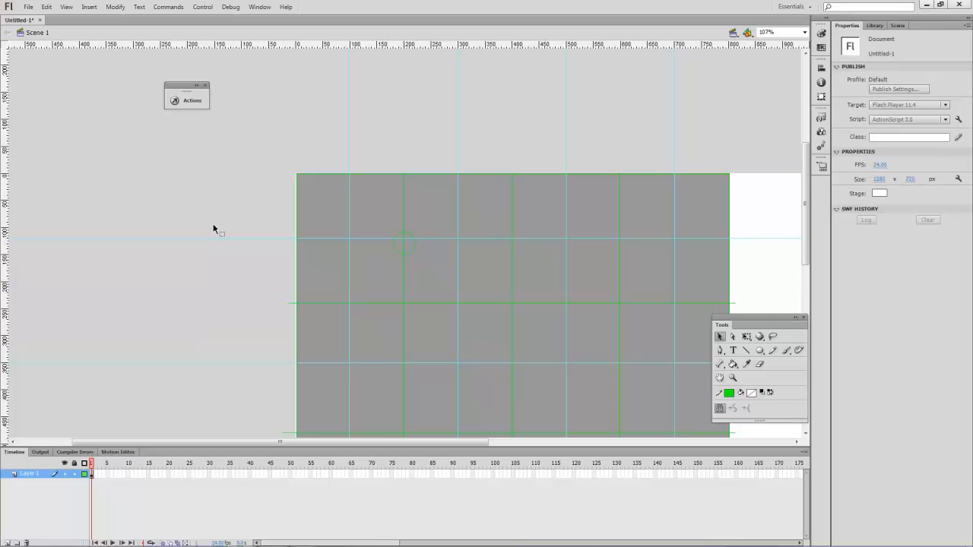
{"action": "key", "text": "ctrl+z"}
{"action": "key", "text": "ctrl+z"}
{"action": "key", "text": "ctrl+z"}
{"action": "key", "text": "ctrl+z"}
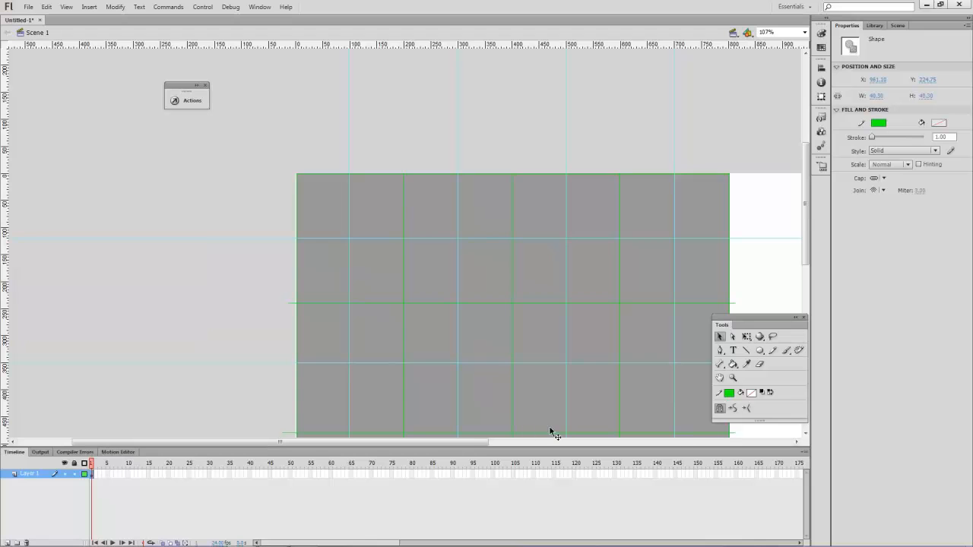
- Move the circle onto the crossing of the first vertical grid line and the 120 px guide
{"action": "left_click_drag", "start_coordinate": [470, 443], "coordinate": [527, 444]}
{"action": "left_click_drag", "start_coordinate": [713, 303], "coordinate": [295, 230]}
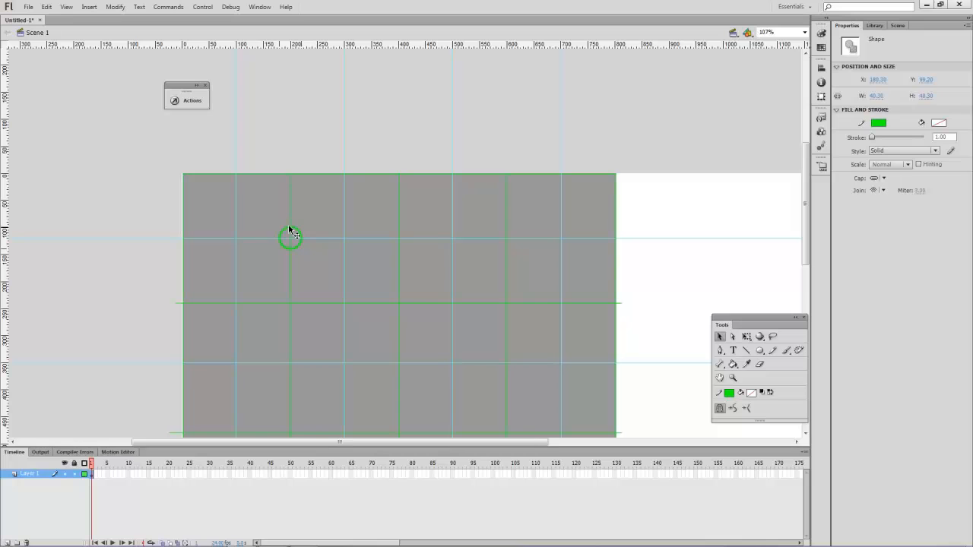
- Paste two copies of the circle in place and move them down the first vertical grid line to the 350 and 600 px guides
{"action": "right_click", "coordinate": [296, 232]}
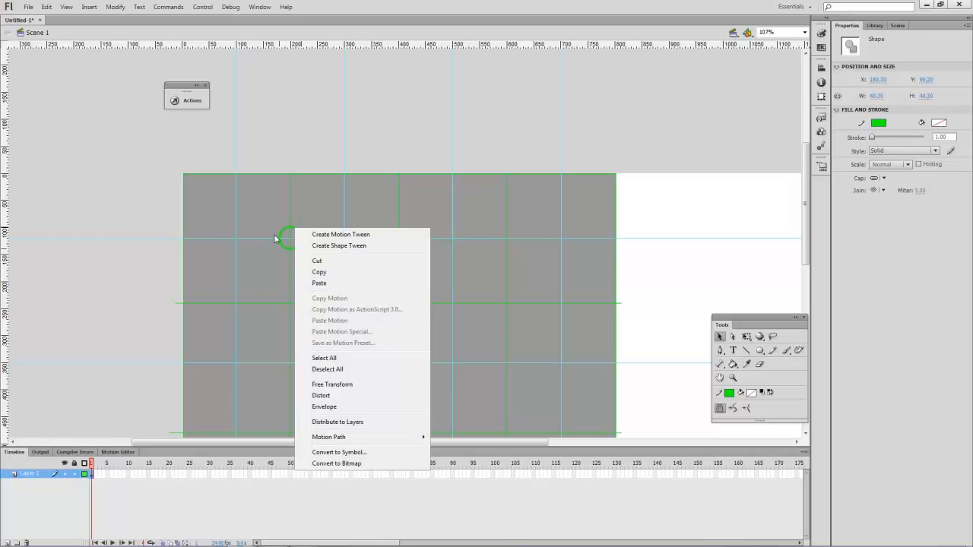
{"action": "left_click", "coordinate": [190, 213]}
{"action": "right_click", "coordinate": [189, 212]}
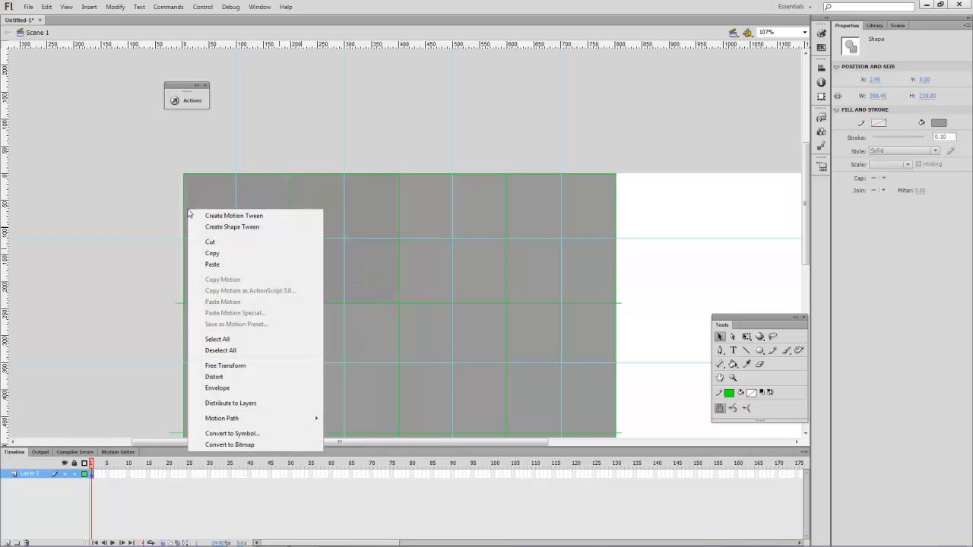
{"action": "right_click", "coordinate": [164, 211]}
{"action": "left_click", "coordinate": [296, 247]}
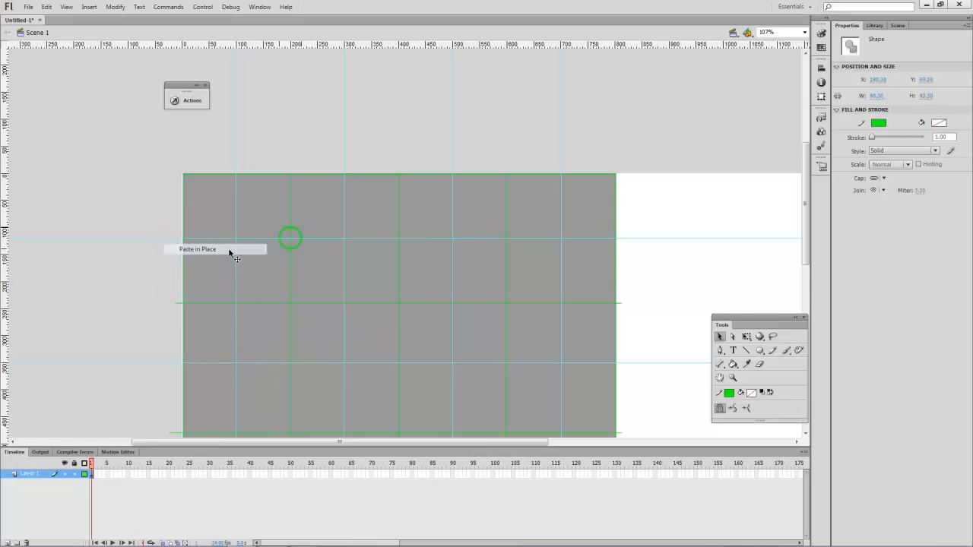
{"action": "left_click_drag", "start_coordinate": [297, 249], "coordinate": [300, 376]}
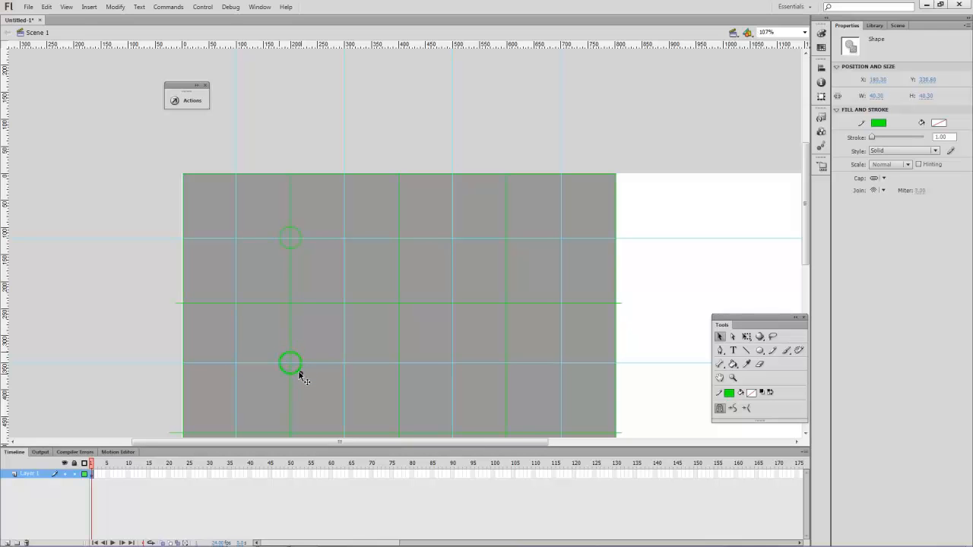
{"action": "scroll", "coordinate": [302, 378], "scroll_direction": "down", "scroll_amount": 3}
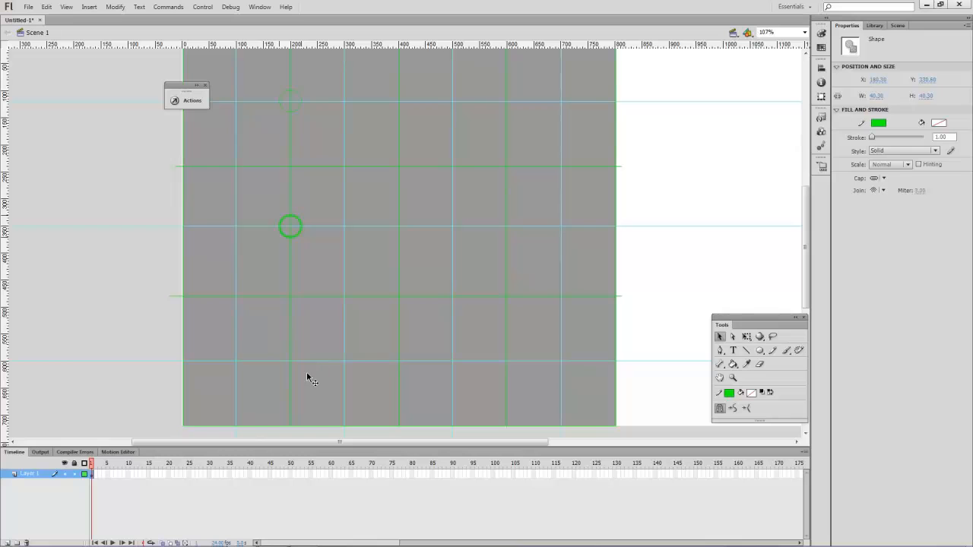
{"action": "left_click_drag", "start_coordinate": [298, 234], "coordinate": [294, 370]}
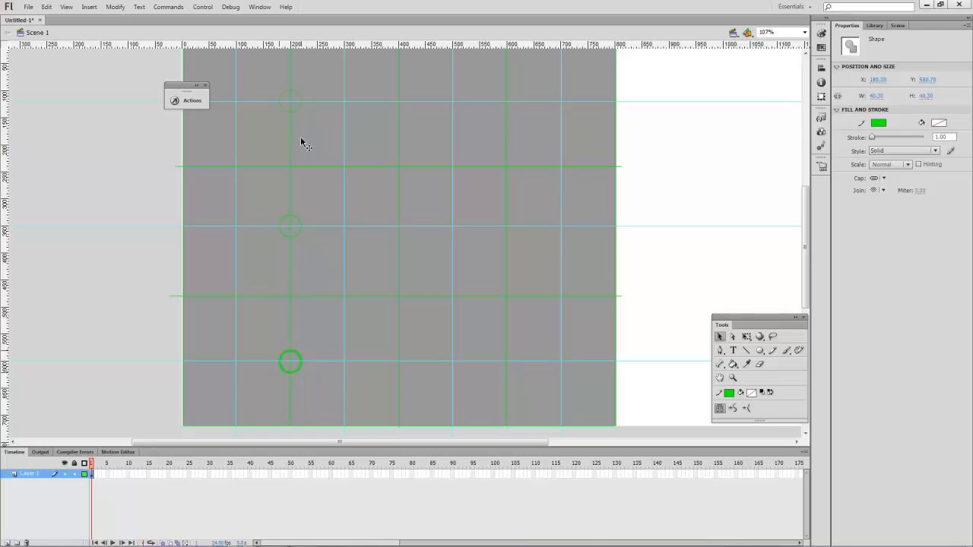
- Paste another circle and place it where the second vertical grid line crosses the 350 px guide
{"action": "left_click", "coordinate": [301, 111], "text": "shift"}
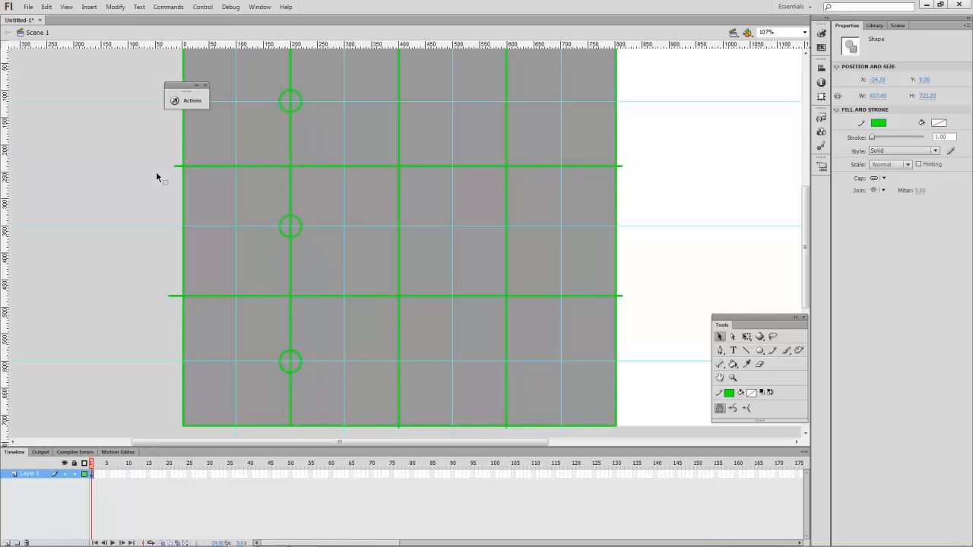
{"action": "left_click", "coordinate": [127, 182]}
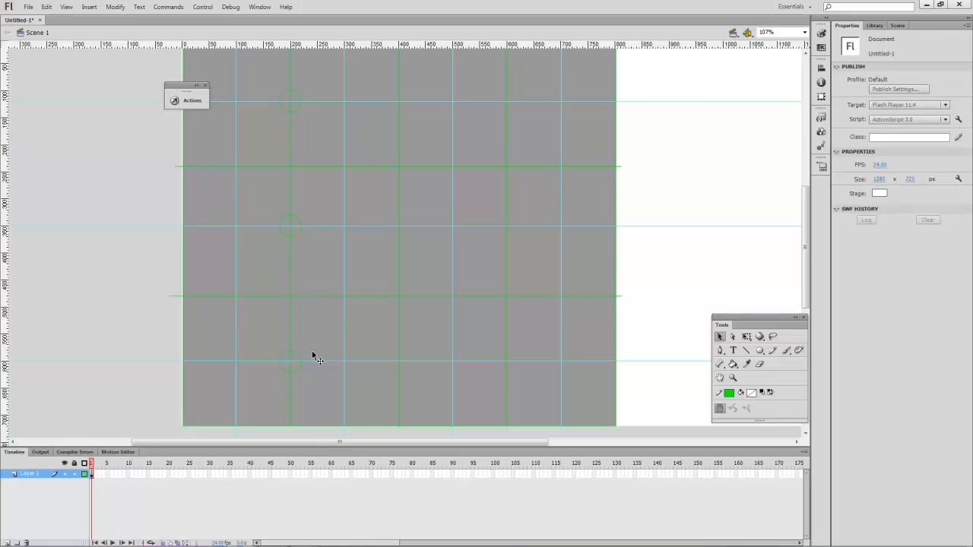
{"action": "key", "text": "ctrl+v"}
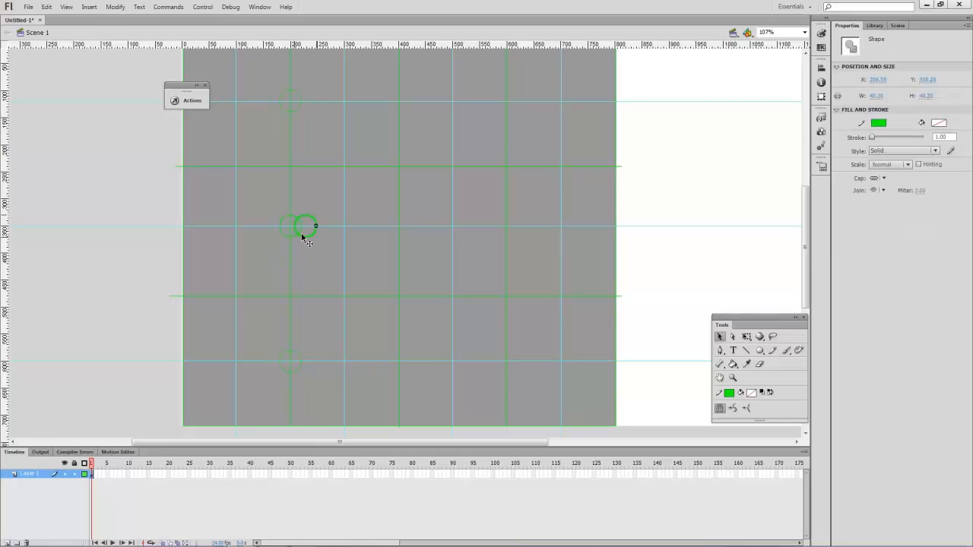
{"action": "left_click_drag", "start_coordinate": [302, 236], "coordinate": [412, 242]}
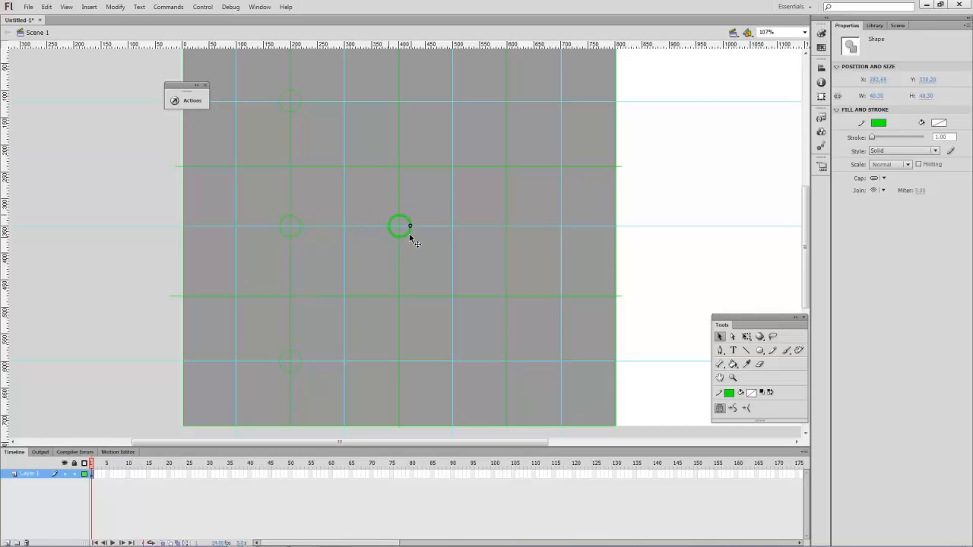
{"action": "left_click_drag", "start_coordinate": [409, 236], "coordinate": [408, 232]}
- Place circle copies on the second vertical grid line at the 120 px guide and on the third at the 120 and 350 px guides
{"action": "left_click_drag", "start_coordinate": [299, 231], "coordinate": [409, 107]}
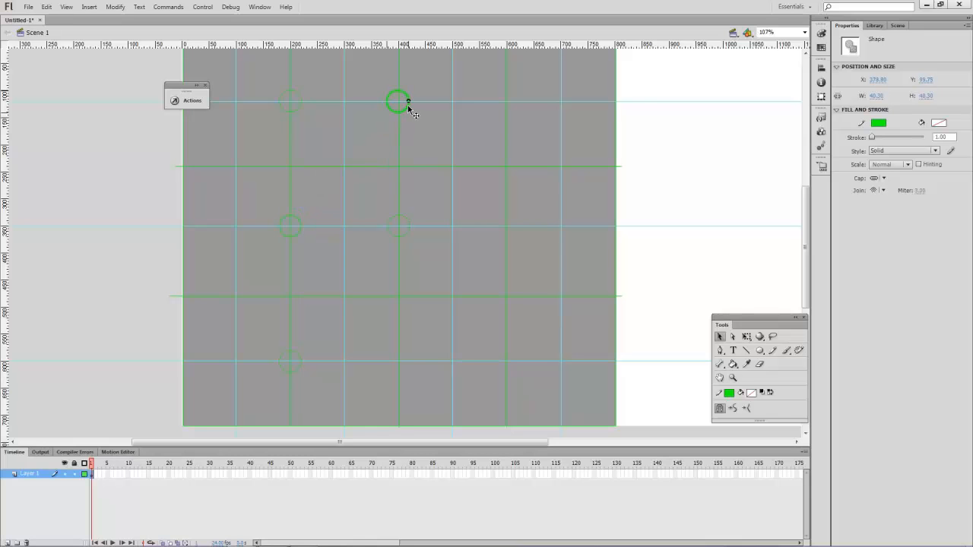
{"action": "left_click_drag", "start_coordinate": [410, 112], "coordinate": [409, 112]}
{"action": "left_click_drag", "start_coordinate": [412, 107], "coordinate": [516, 103]}
{"action": "left_click_drag", "start_coordinate": [515, 114], "coordinate": [516, 234]}
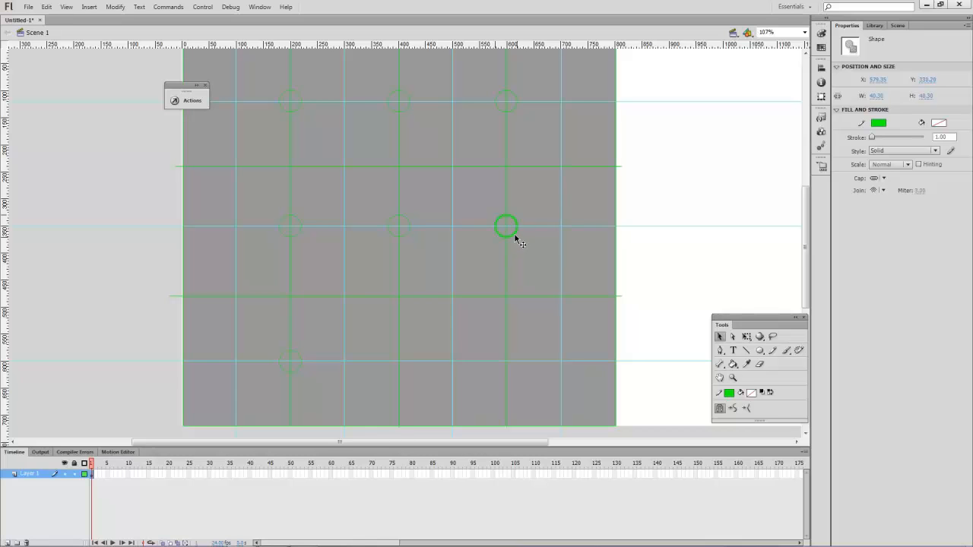
- Place circle copies on the third and second vertical grid lines at the 600 px guide and on both horizontal lines at the 100 px guide
{"action": "left_click_drag", "start_coordinate": [515, 238], "coordinate": [510, 371]}
{"action": "left_click_drag", "start_coordinate": [516, 372], "coordinate": [411, 371]}
{"action": "left_click_drag", "start_coordinate": [398, 354], "coordinate": [363, 323]}
{"action": "left_click_drag", "start_coordinate": [338, 291], "coordinate": [232, 288]}
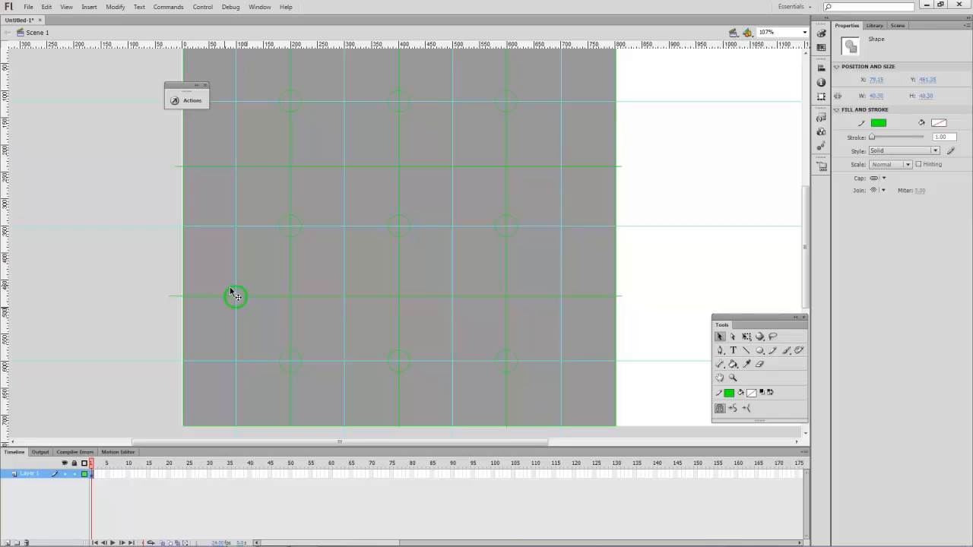
{"action": "left_click_drag", "start_coordinate": [232, 290], "coordinate": [244, 159]}
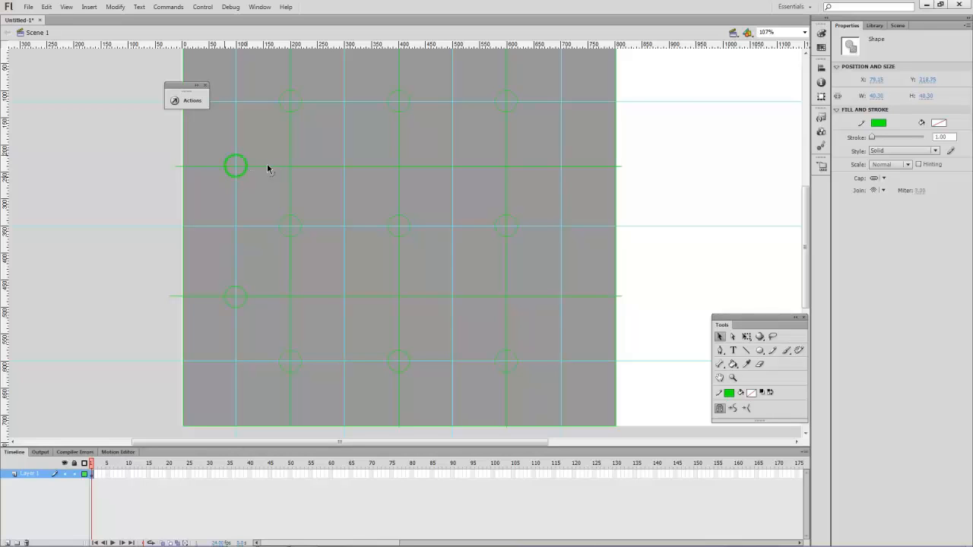
- Place circle copies on the upper horizontal grid line at the 300, 500 and 700 px vertical guides
{"action": "left_click_drag", "start_coordinate": [245, 174], "coordinate": [358, 176]}
{"action": "left_click_drag", "start_coordinate": [353, 178], "coordinate": [461, 177]}
{"action": "left_click_drag", "start_coordinate": [358, 178], "coordinate": [574, 178]}
- Place circle copies on the lower horizontal grid line at the 700, 500 and 300 px vertical guides, nudging the last one into position
{"action": "left_click_drag", "start_coordinate": [569, 178], "coordinate": [567, 306]}
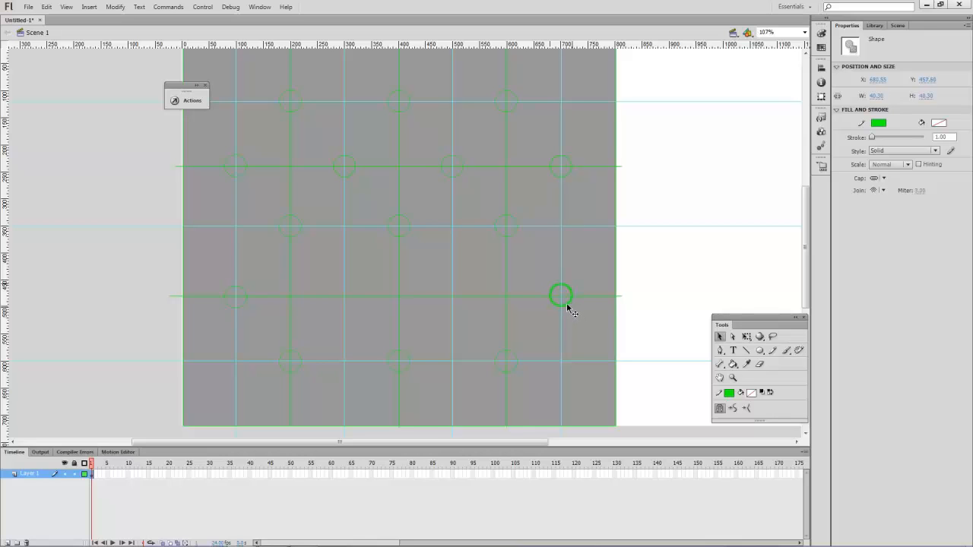
{"action": "key", "text": "ctrl+z"}
{"action": "left_click_drag", "start_coordinate": [556, 175], "coordinate": [446, 305]}
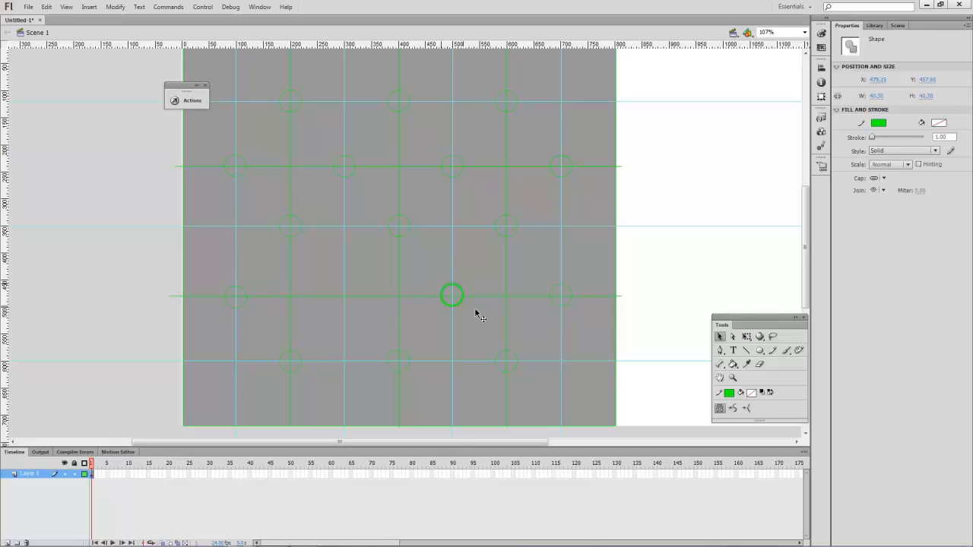
{"action": "left_click_drag", "start_coordinate": [460, 304], "coordinate": [353, 313]}
{"action": "key", "text": "ctrl+z"}
{"action": "left_click_drag", "start_coordinate": [560, 180], "coordinate": [454, 309]}
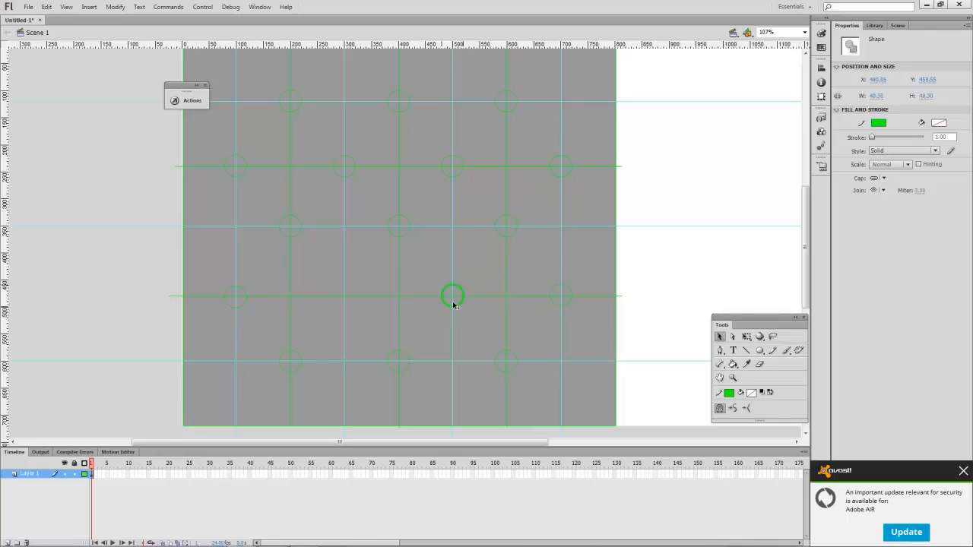
{"action": "left_click_drag", "start_coordinate": [454, 305], "coordinate": [342, 304]}
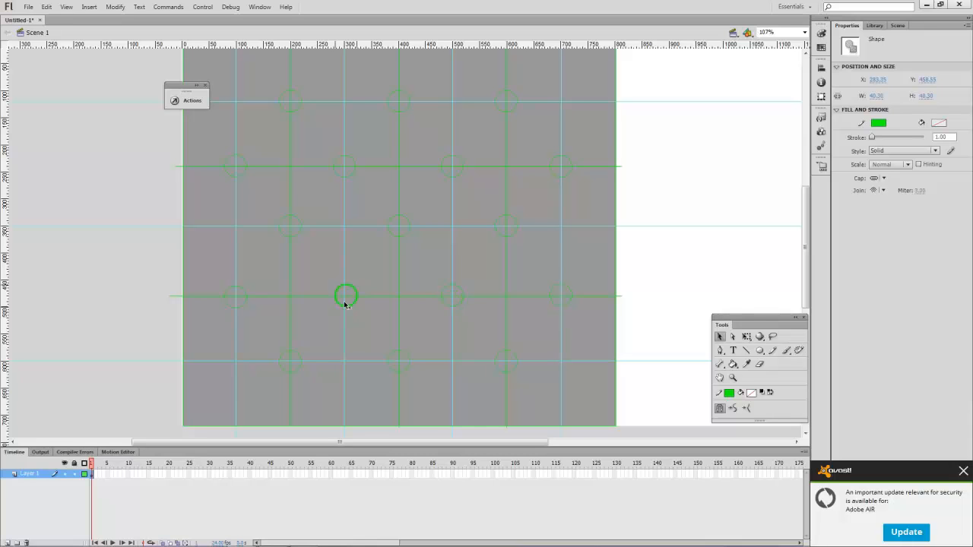
{"action": "key", "text": "Left"}
{"action": "left_click", "coordinate": [158, 261]}
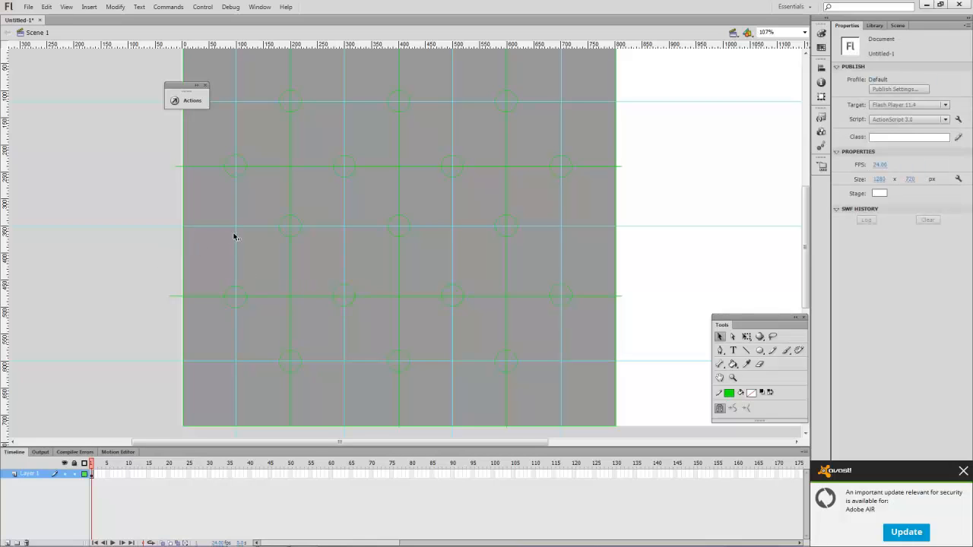
- Delete the upper half and the inner line segment of the circle on the upper horizontal line at the 100 px guide
{"action": "left_click", "coordinate": [245, 164]}
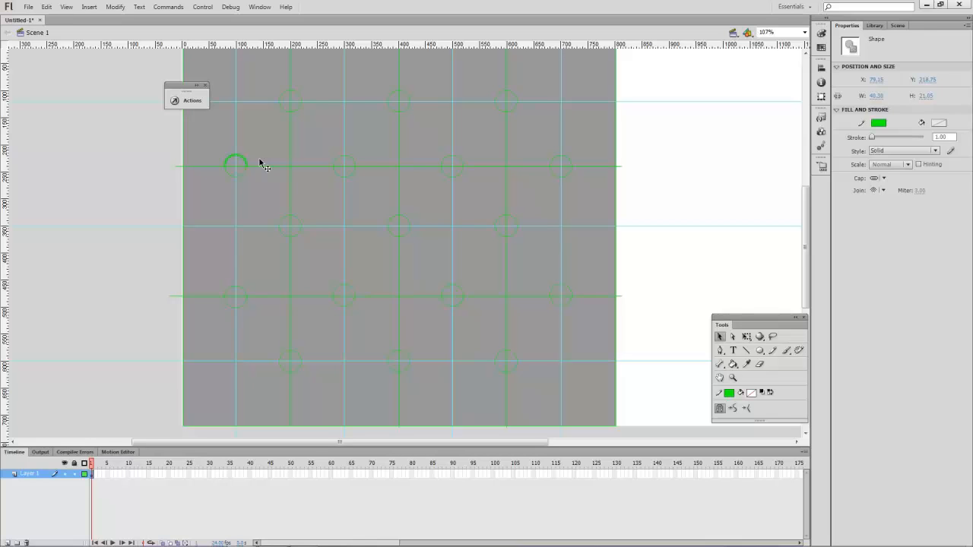
{"action": "left_click", "coordinate": [259, 165]}
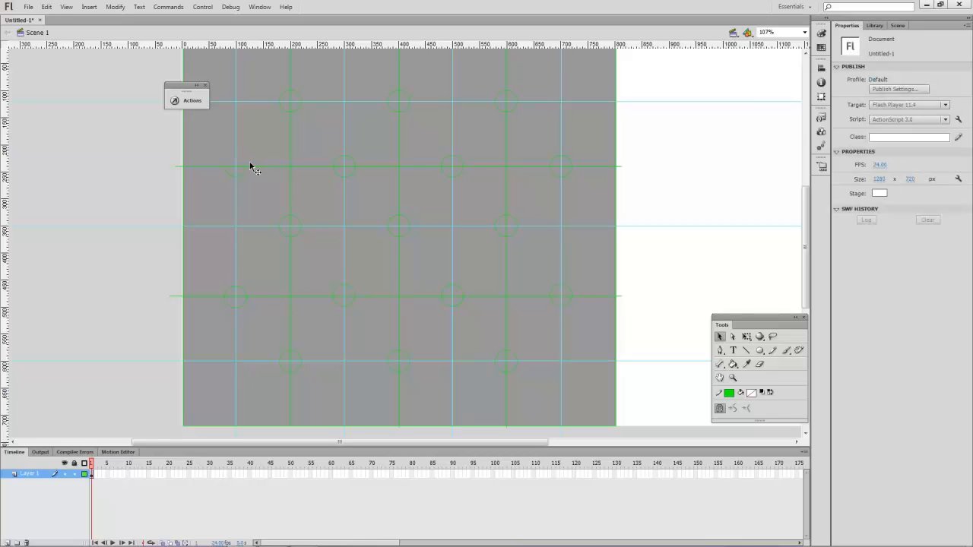
{"action": "left_click", "coordinate": [247, 172]}
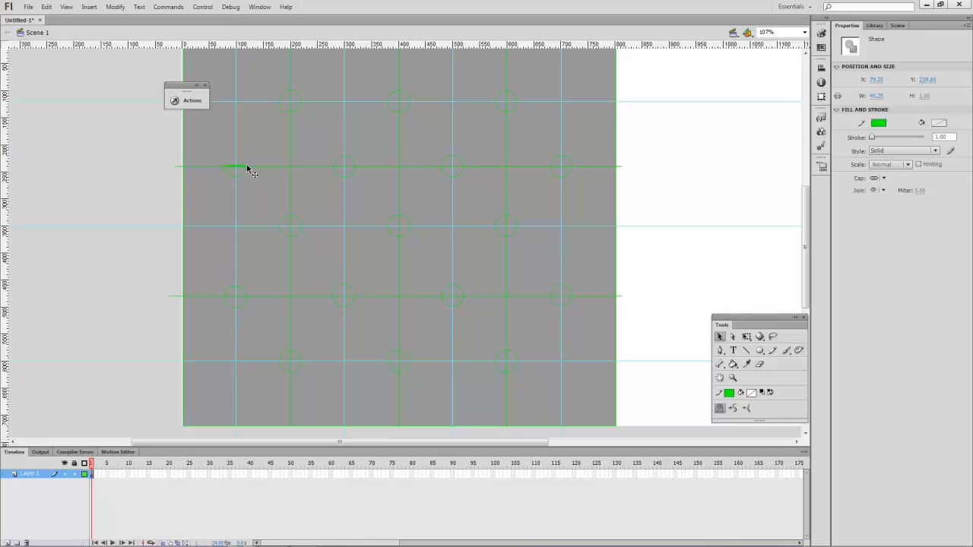
{"action": "key", "text": "Delete"}
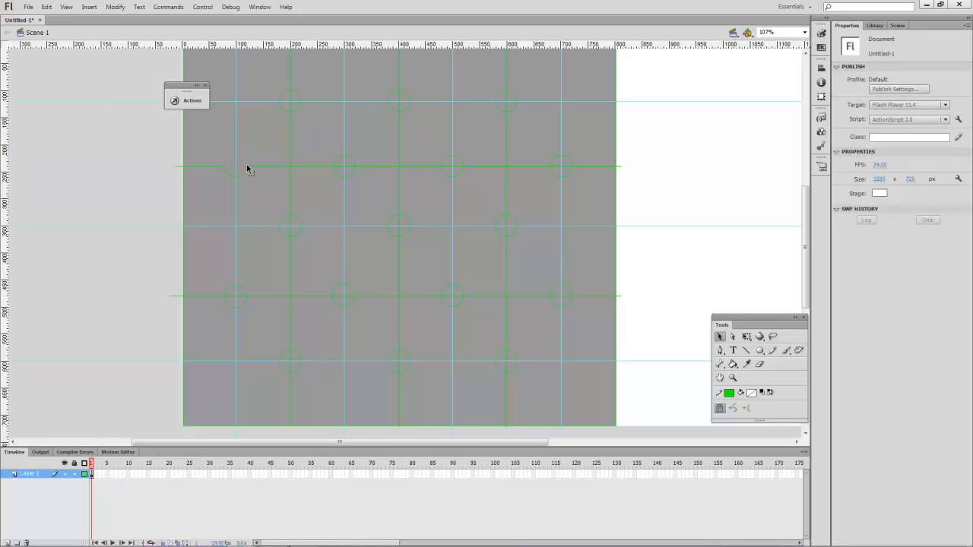
- Delete the right half and the inner line segment of the circle on the first vertical line at the 120 px guide
{"action": "left_click", "coordinate": [299, 101]}
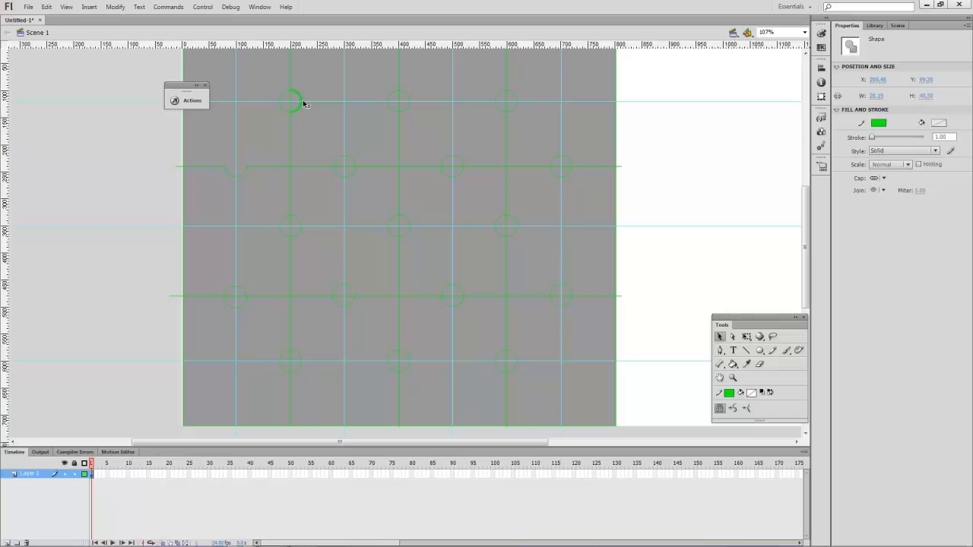
{"action": "left_click", "coordinate": [303, 104]}
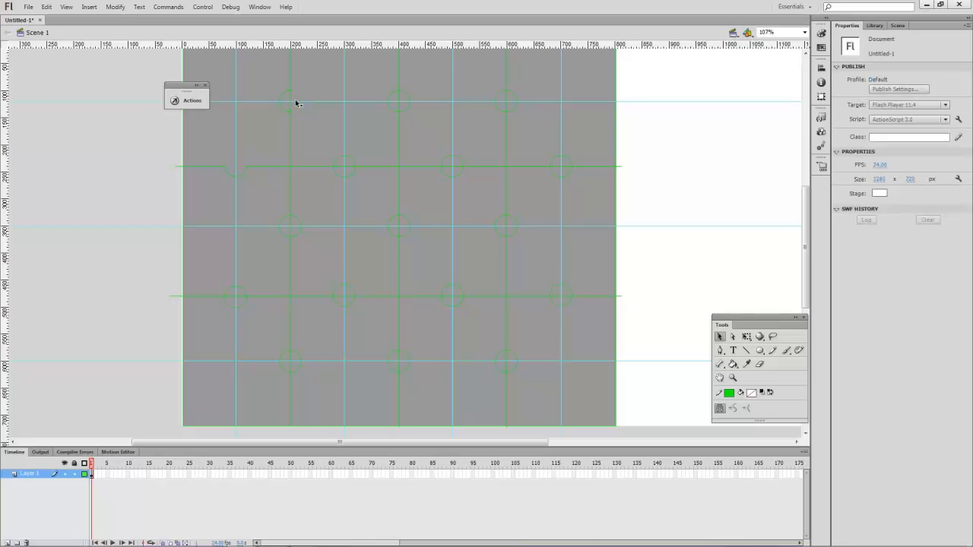
{"action": "left_click", "coordinate": [290, 99]}
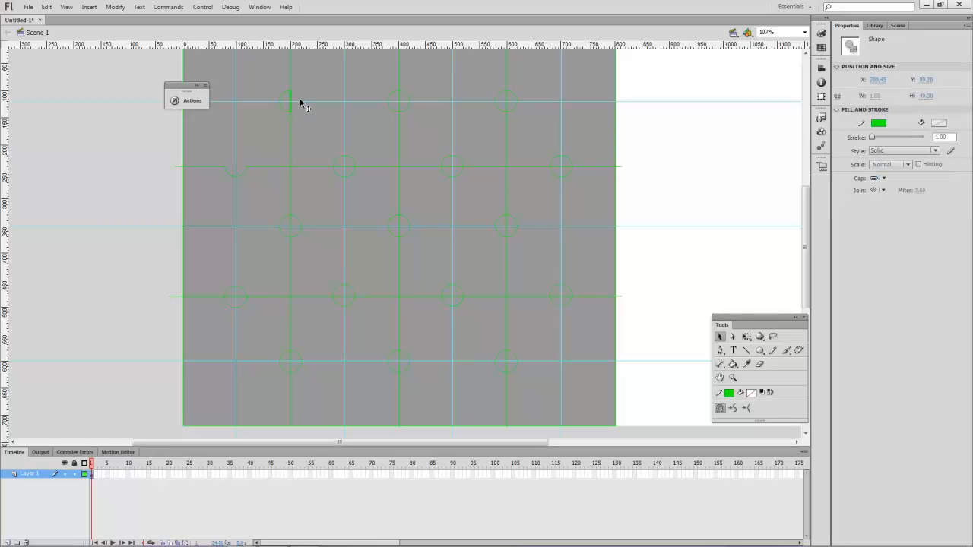
{"action": "key", "text": "Delete"}
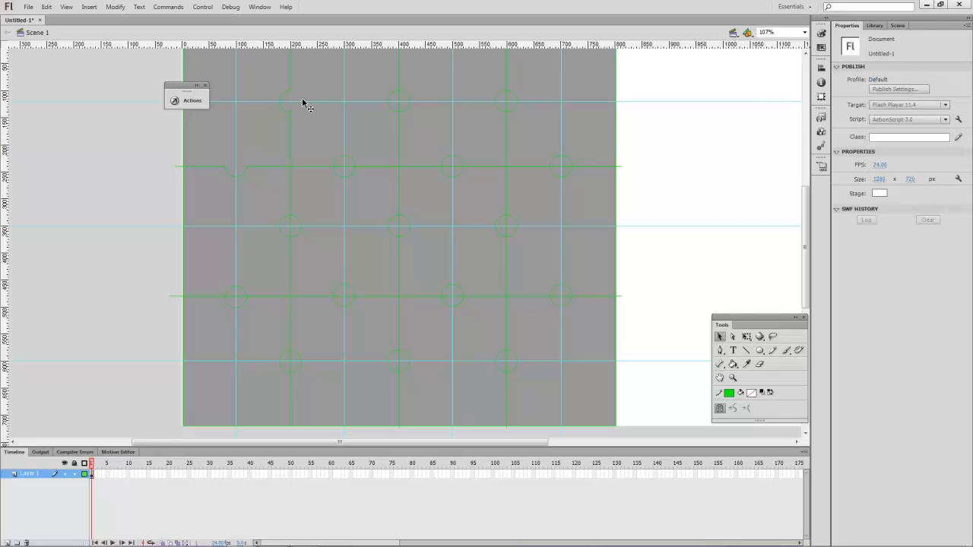
- Delete the left half and the inner line segment of the circle on the first vertical line at the 350 px guide
{"action": "left_click", "coordinate": [287, 224]}
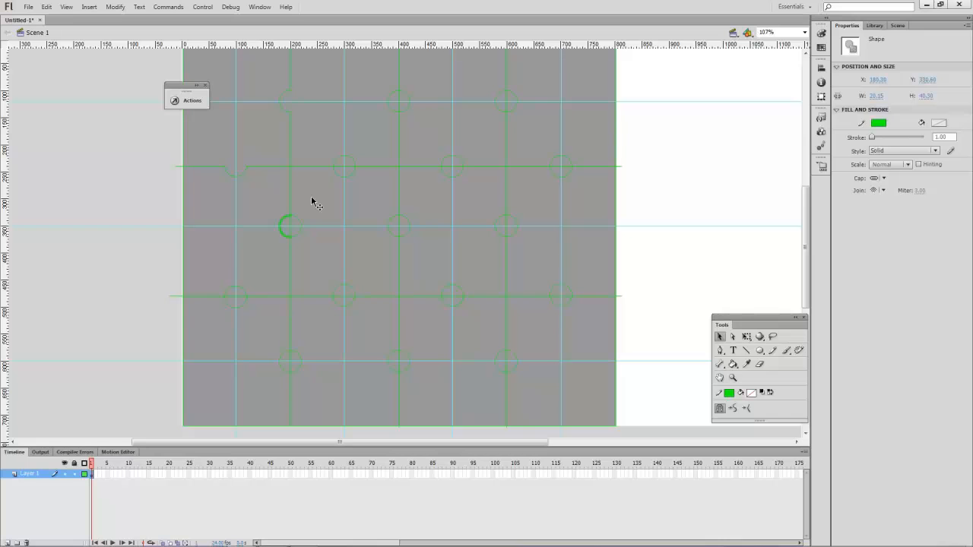
{"action": "key", "text": "Delete"}
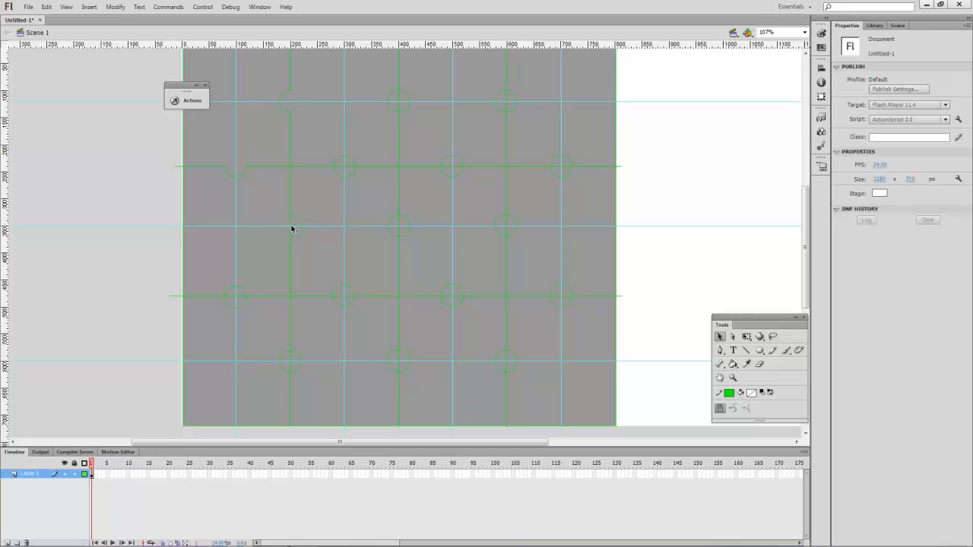
{"action": "left_click", "coordinate": [292, 225]}
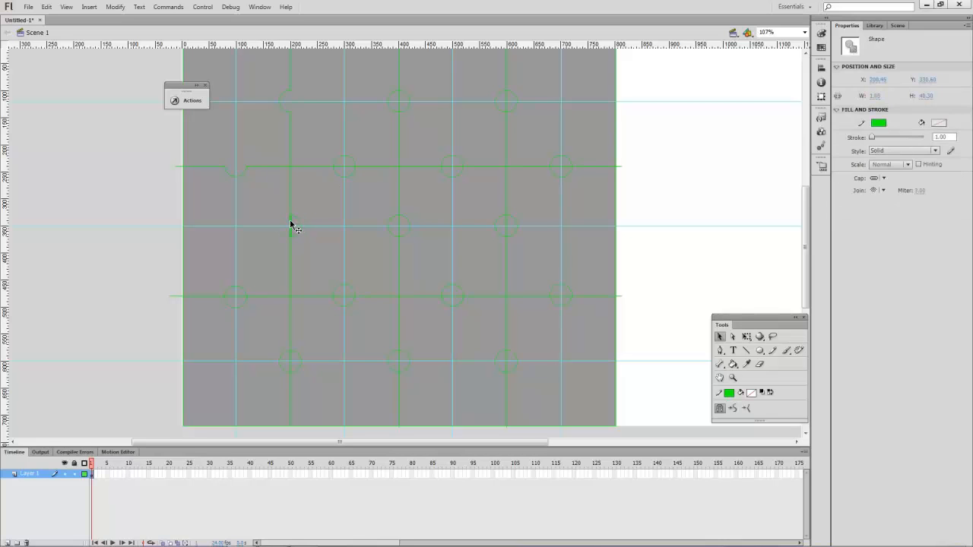
{"action": "key", "text": "Delete"}
- Delete the right half and the inner line segment of the circle on the first vertical line at the 600 px guide
{"action": "left_click", "coordinate": [300, 359]}
{"action": "key", "text": "Delete"}
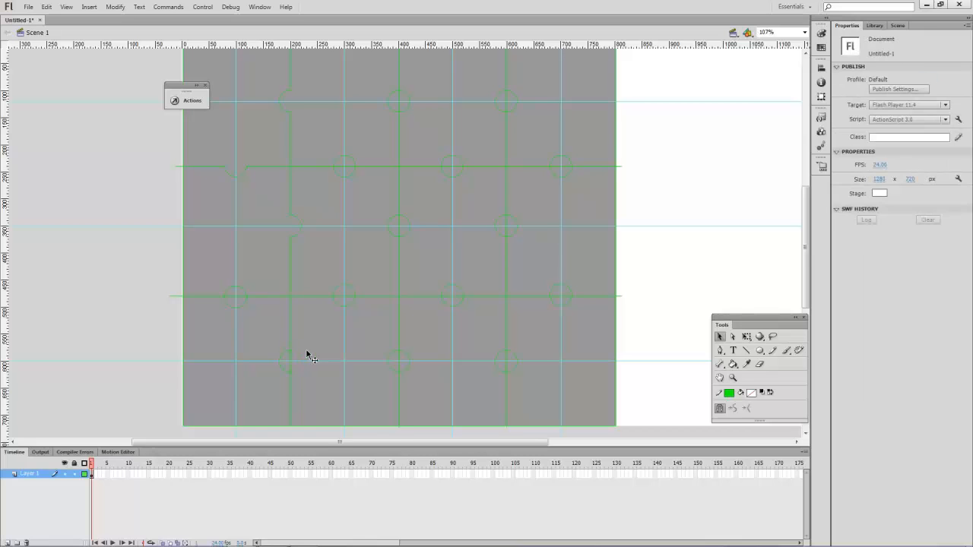
{"action": "left_click", "coordinate": [291, 360]}
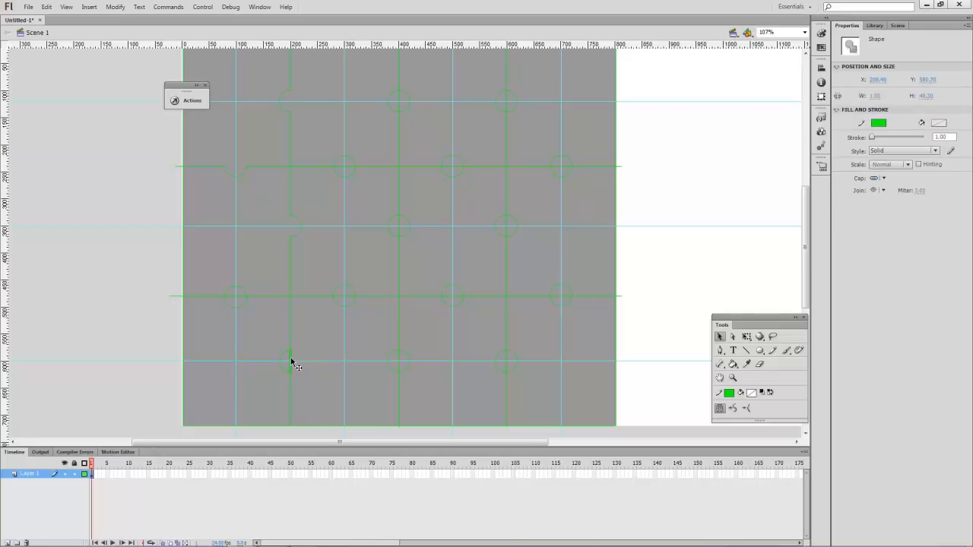
{"action": "key", "text": "Delete"}
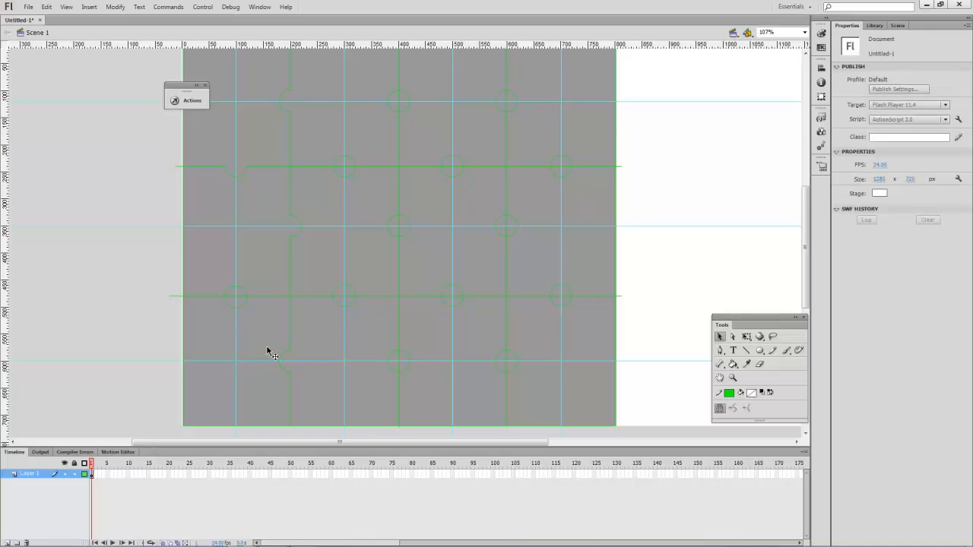
- Delete the lower half and the inner line segment of the circle on the lower horizontal line at the 100 px guide
{"action": "left_click", "coordinate": [244, 290]}
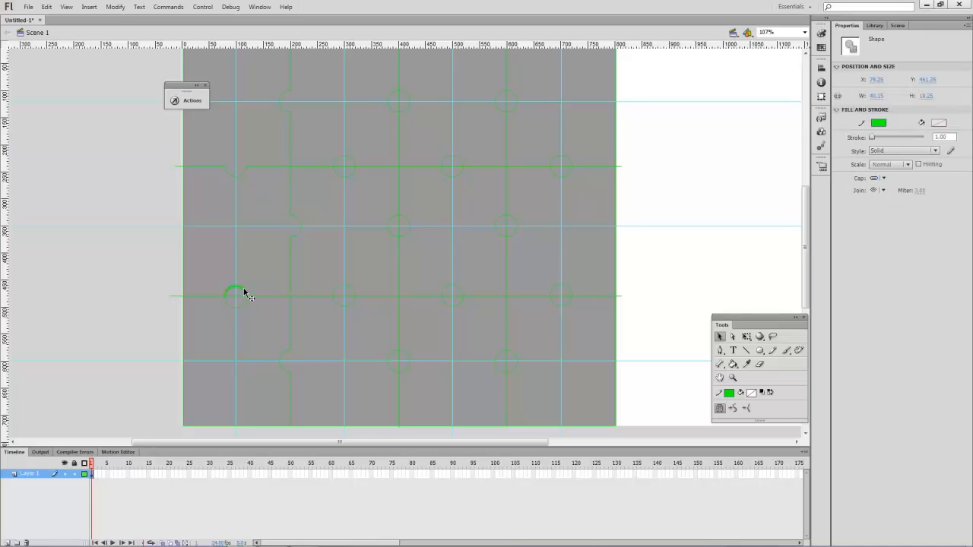
{"action": "left_click_drag", "start_coordinate": [244, 291], "coordinate": [241, 308]}
{"action": "left_click", "coordinate": [247, 314]}
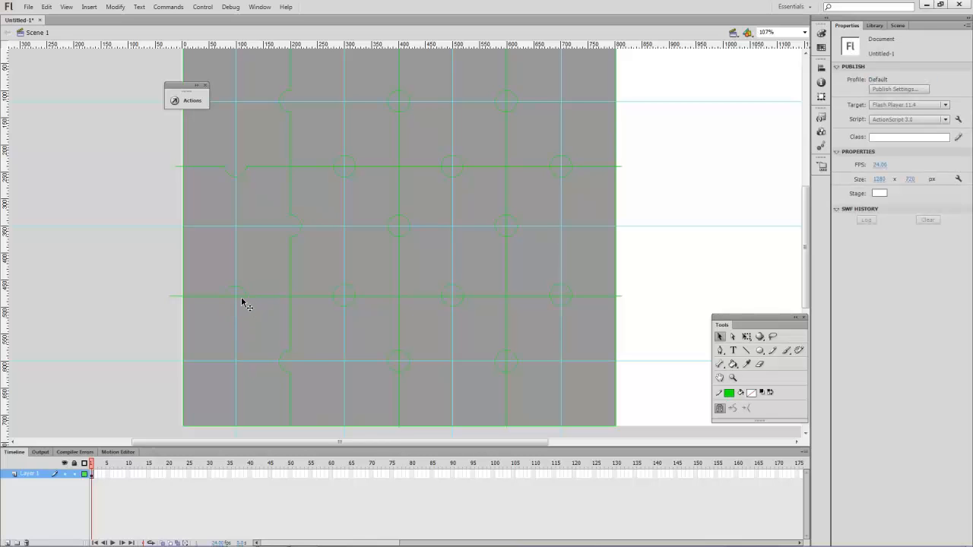
{"action": "left_click", "coordinate": [243, 301]}
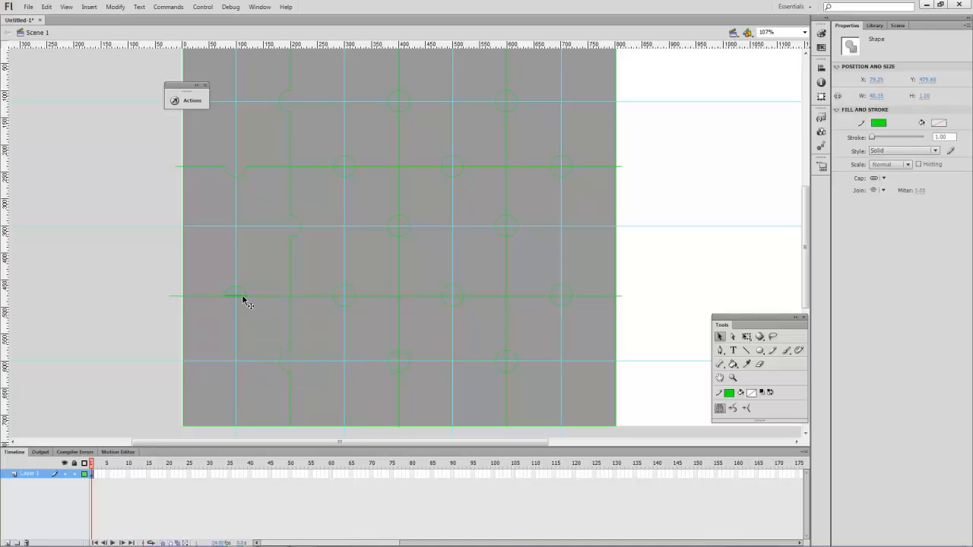
{"action": "left_click", "coordinate": [244, 302]}
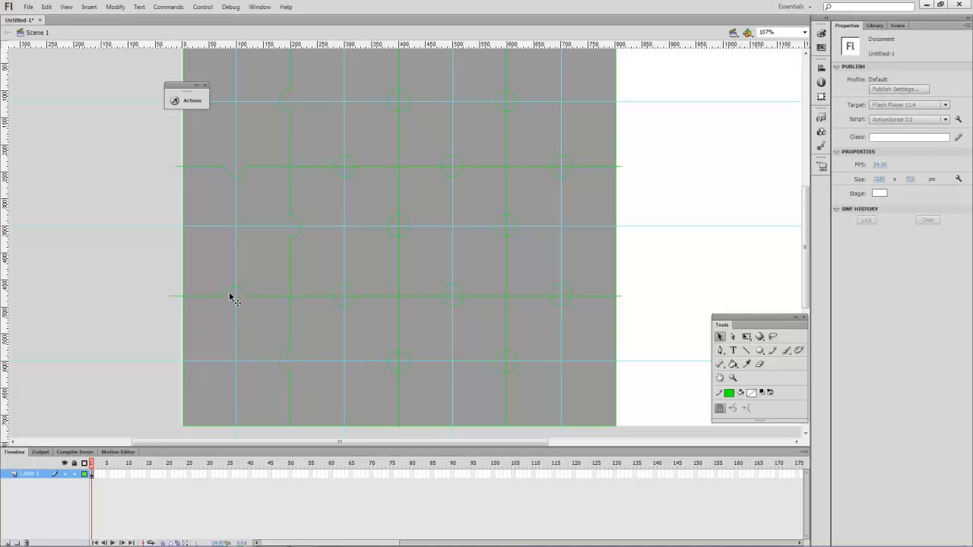
- Delete the upper half and the inner line segment of the circle on the lower horizontal line at the 300 px guide
{"action": "left_click", "coordinate": [352, 290]}
{"action": "key", "text": "Delete"}
{"action": "left_click", "coordinate": [349, 299]}
{"action": "key", "text": "Delete"}
- Delete the lower half and the inner line segment of the circle on the upper horizontal line at the 300 px guide
{"action": "left_click", "coordinate": [335, 171]}
{"action": "key", "text": "Delete"}
{"action": "left_click", "coordinate": [346, 167]}
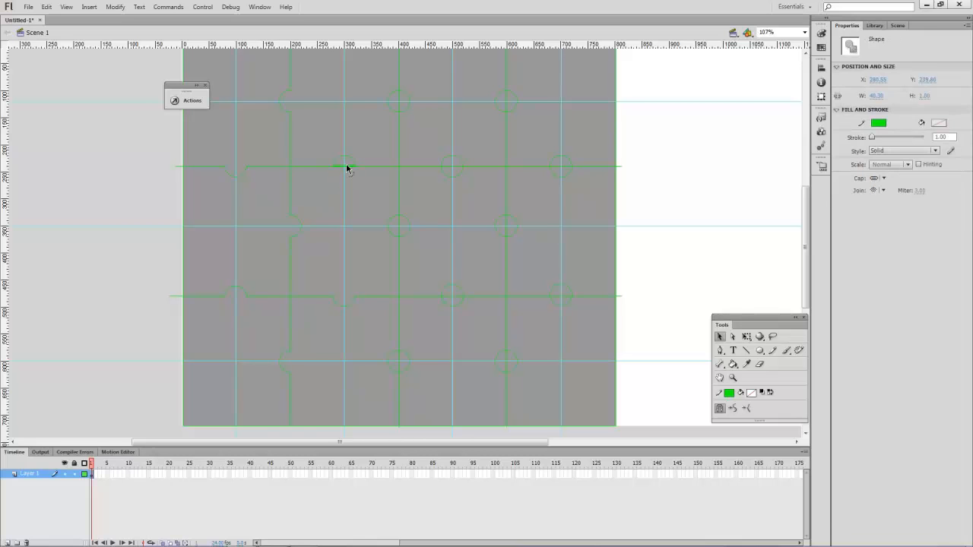
{"action": "key", "text": "Delete"}
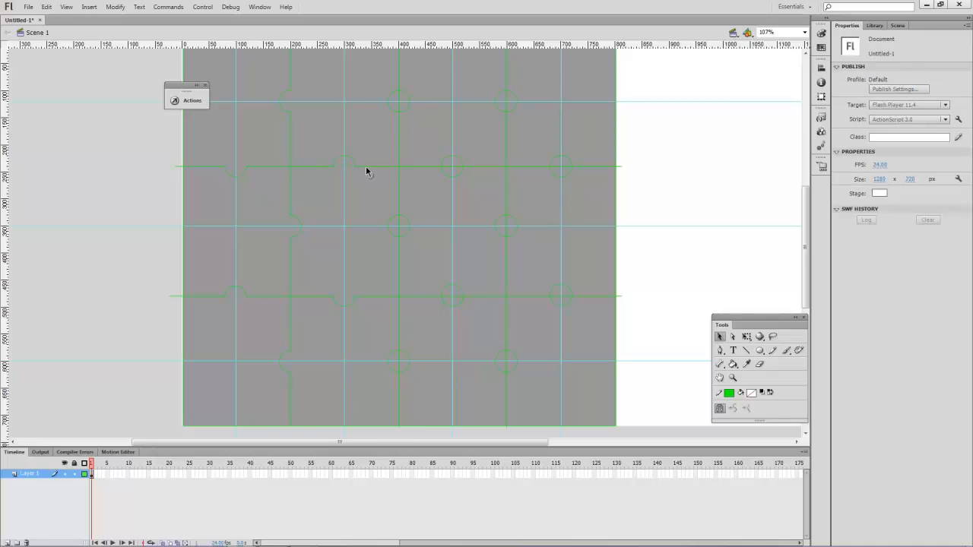
- Delete the right half and the inner line segment of the circle on the second vertical line at the 350 px guide
{"action": "left_click", "coordinate": [409, 222]}
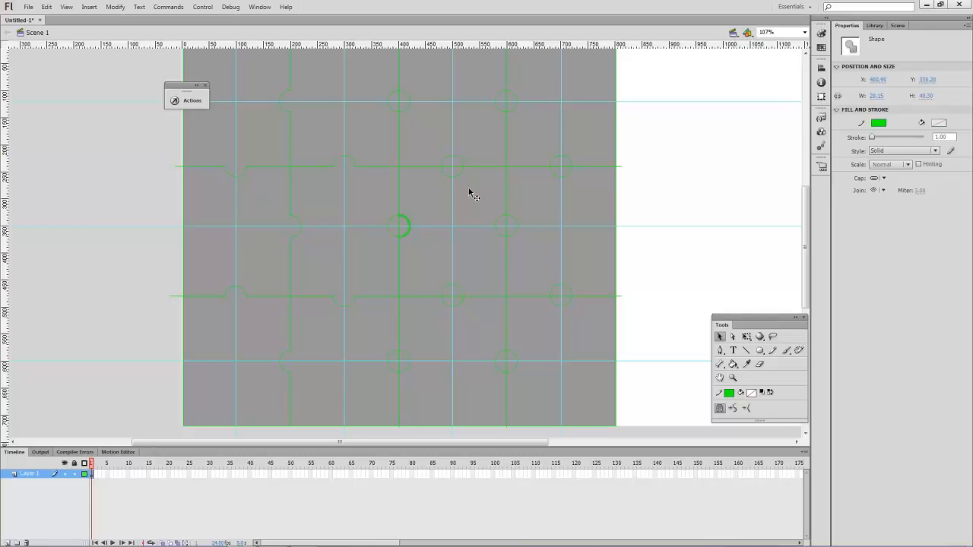
{"action": "key", "text": "ctrl+z"}
{"action": "key", "text": "ctrl+shift+a"}
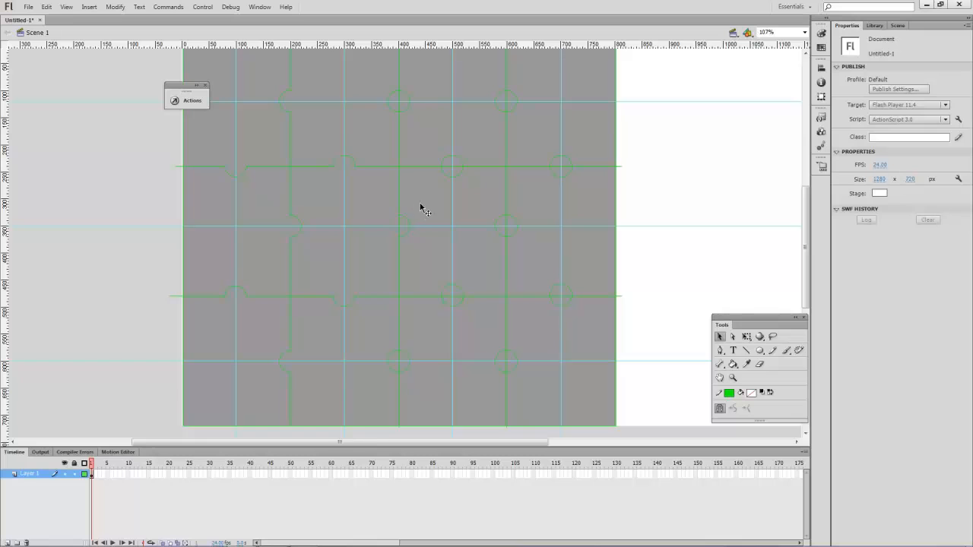
{"action": "left_click", "coordinate": [407, 219]}
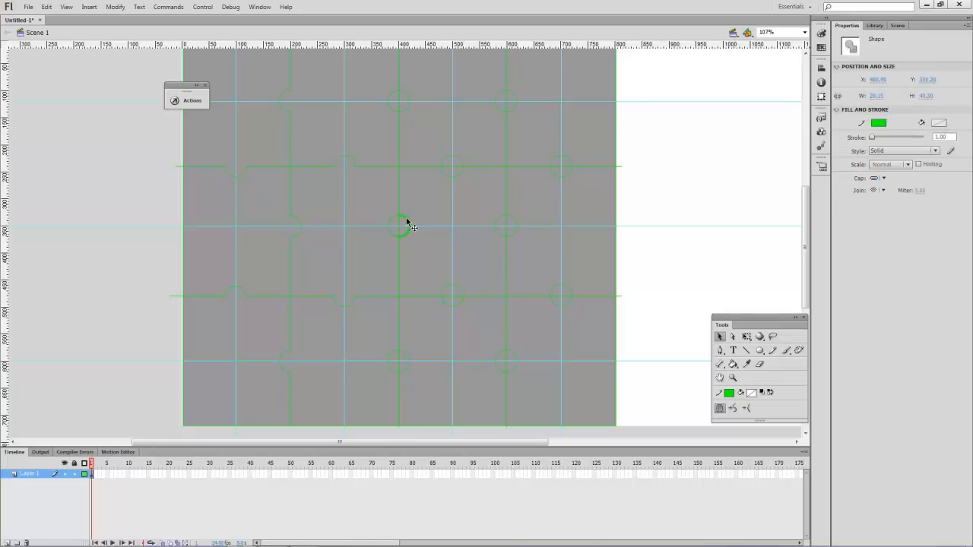
{"action": "left_click", "coordinate": [405, 230]}
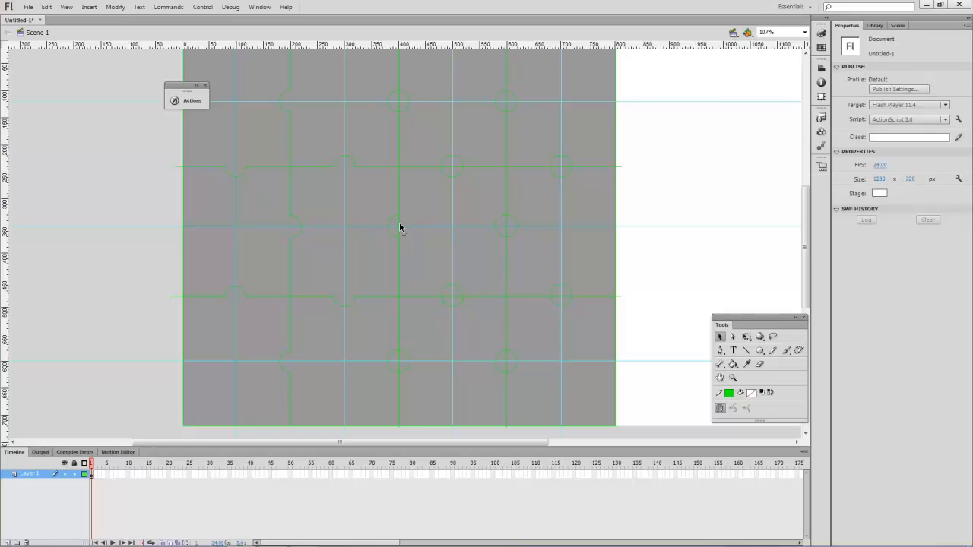
{"action": "left_click", "coordinate": [401, 228]}
{"action": "left_click", "coordinate": [412, 231]}
- Delete the left half and the inner line segment of the circle on the second vertical line at the 120 px guide
{"action": "left_click", "coordinate": [397, 99]}
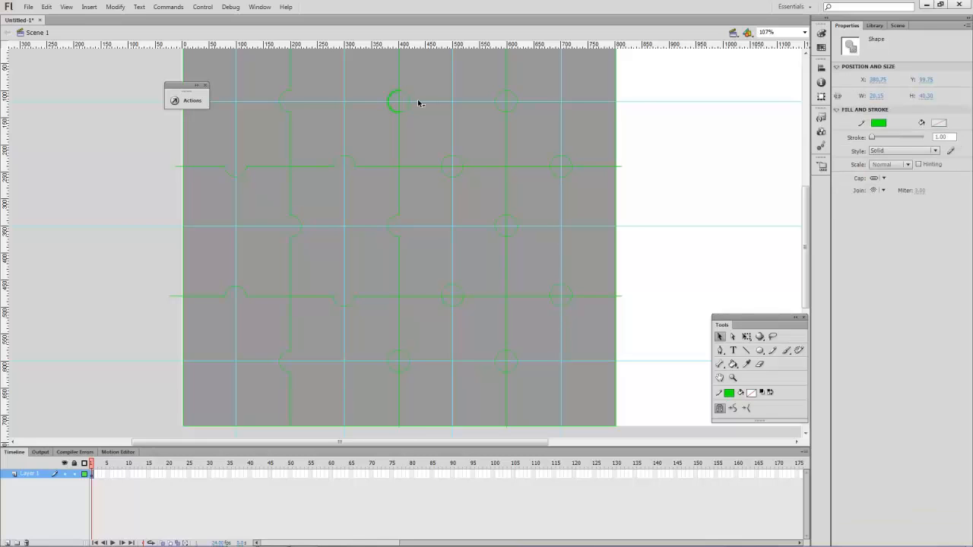
{"action": "key", "text": "Delete"}
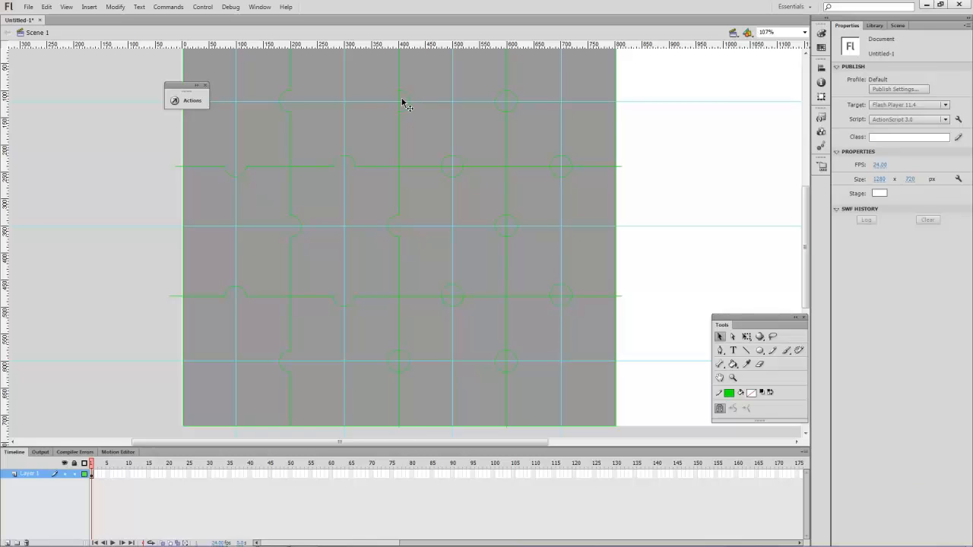
{"action": "left_click", "coordinate": [399, 101]}
{"action": "left_click", "coordinate": [400, 101]}
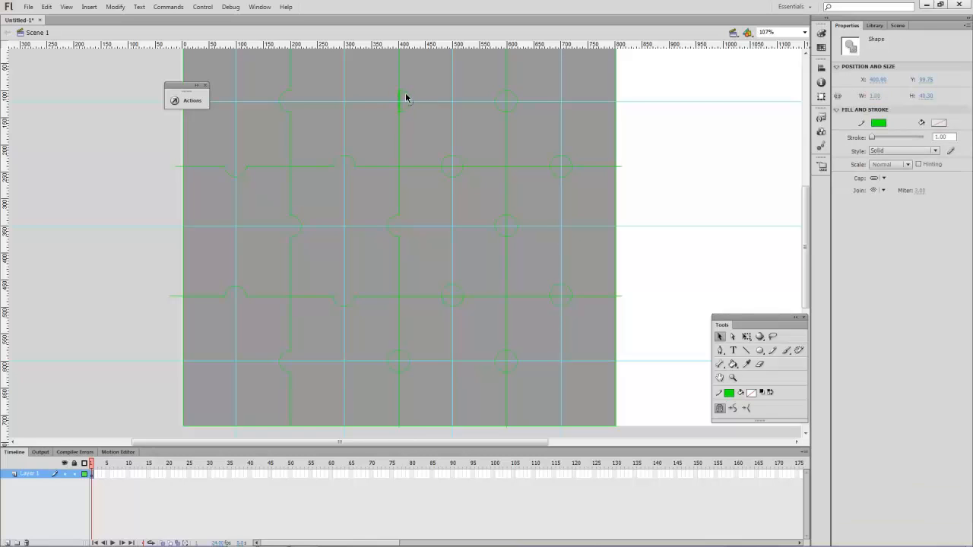
{"action": "key", "text": "Delete"}
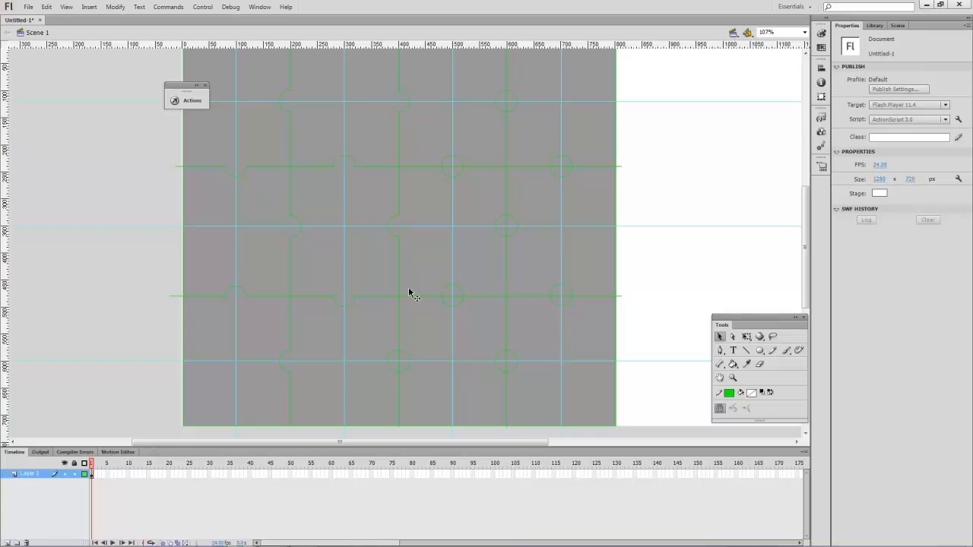
- Delete the left half and the inner line segment of the circle on the second vertical line at the 600 px guide
{"action": "left_click", "coordinate": [399, 357]}
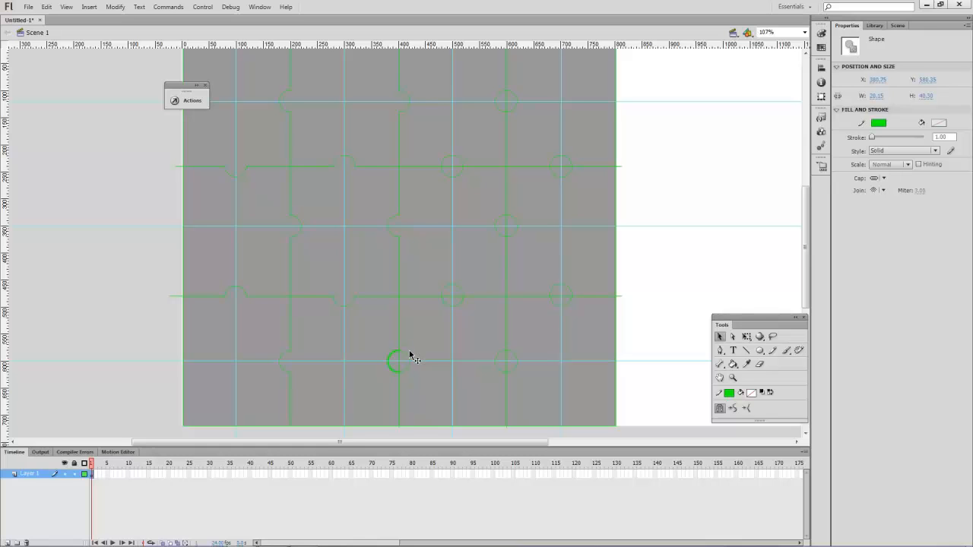
{"action": "key", "text": "Delete"}
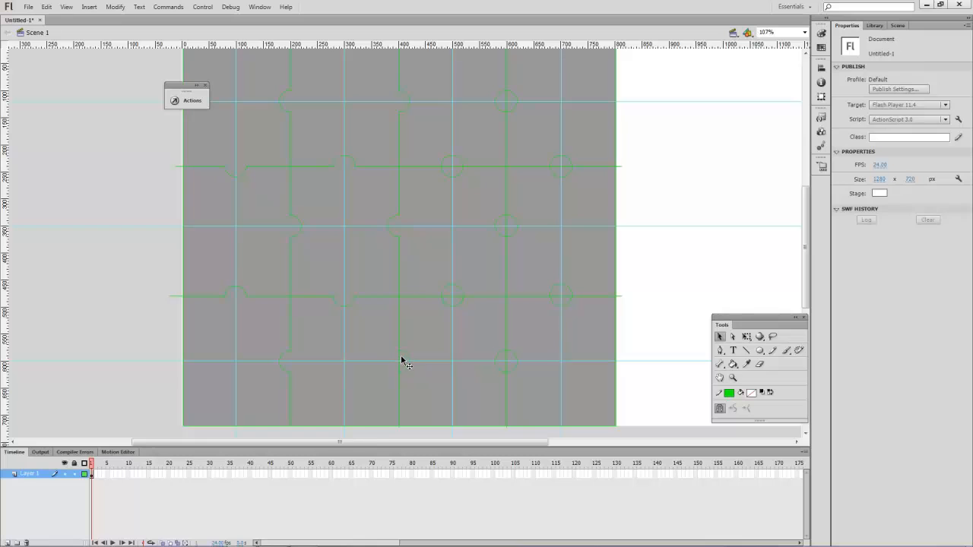
{"action": "left_click", "coordinate": [399, 360]}
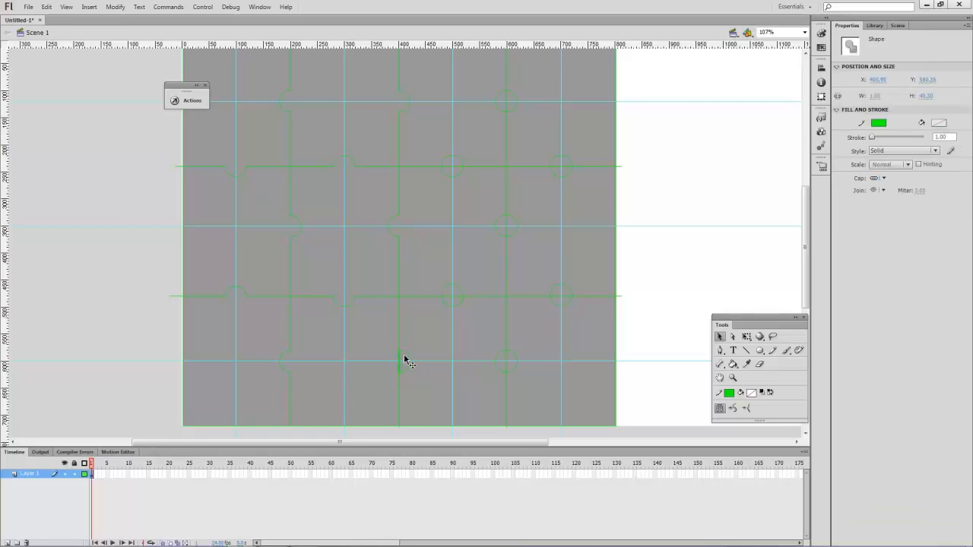
{"action": "key", "text": "Delete"}
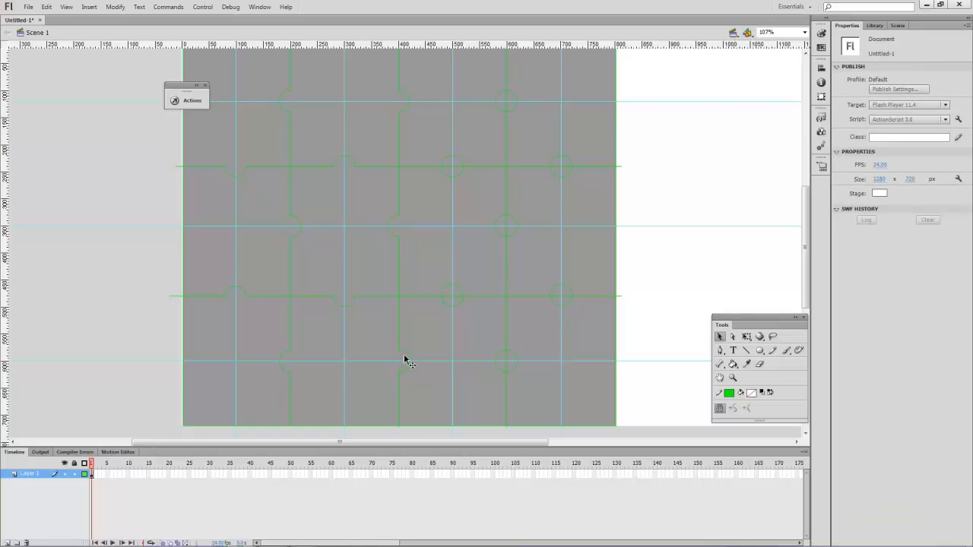
- Delete the right half and the inner line segment of the circle on the third vertical line at the 600 px guide
{"action": "left_click", "coordinate": [510, 354]}
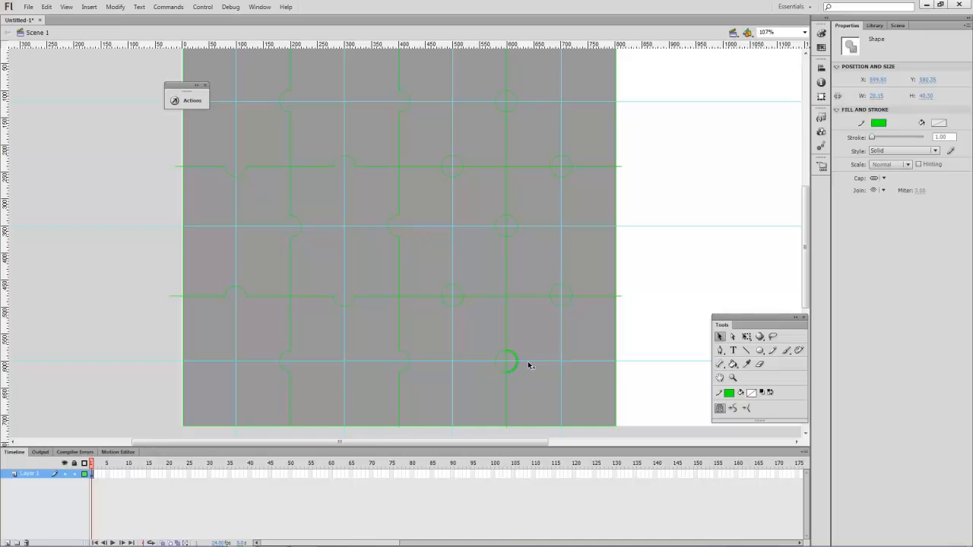
{"action": "key", "text": "Delete"}
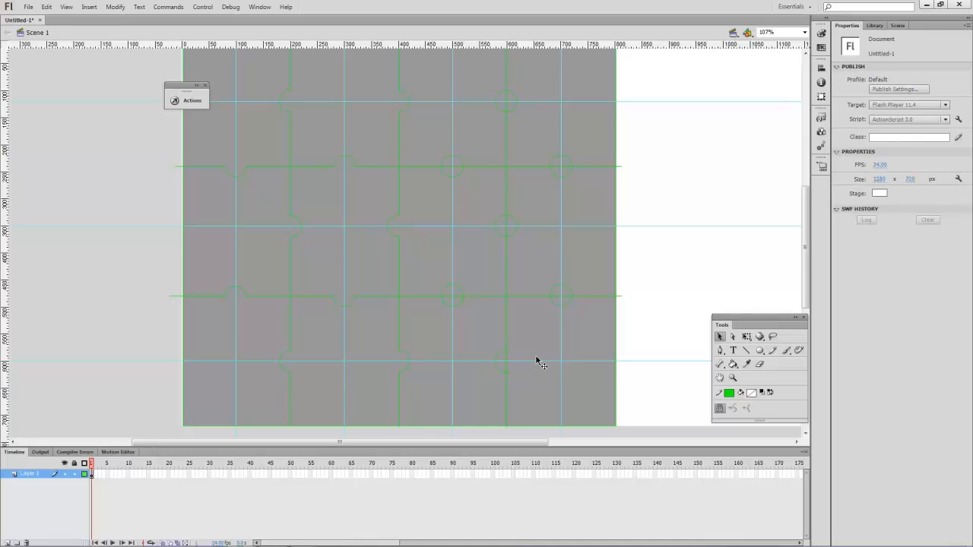
{"action": "left_click", "coordinate": [508, 362]}
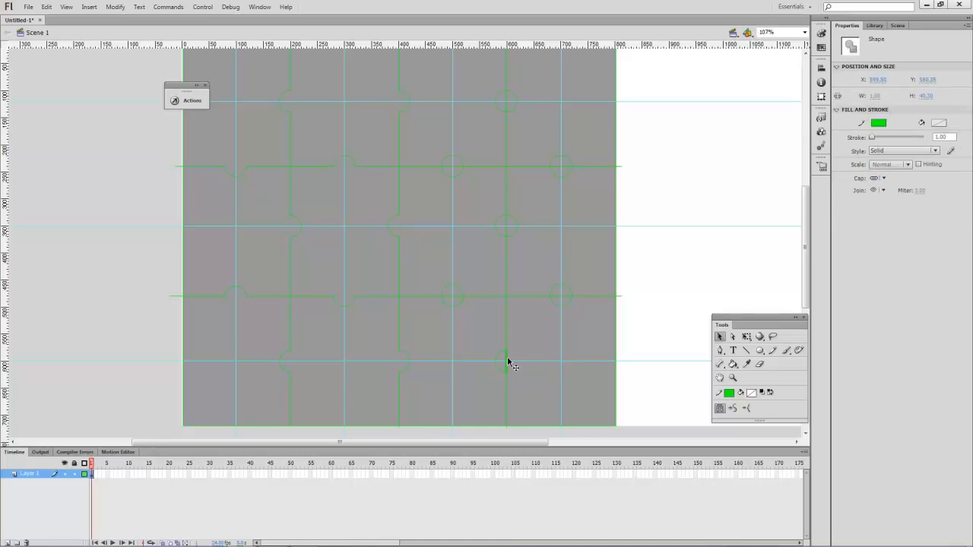
{"action": "key", "text": "Delete"}
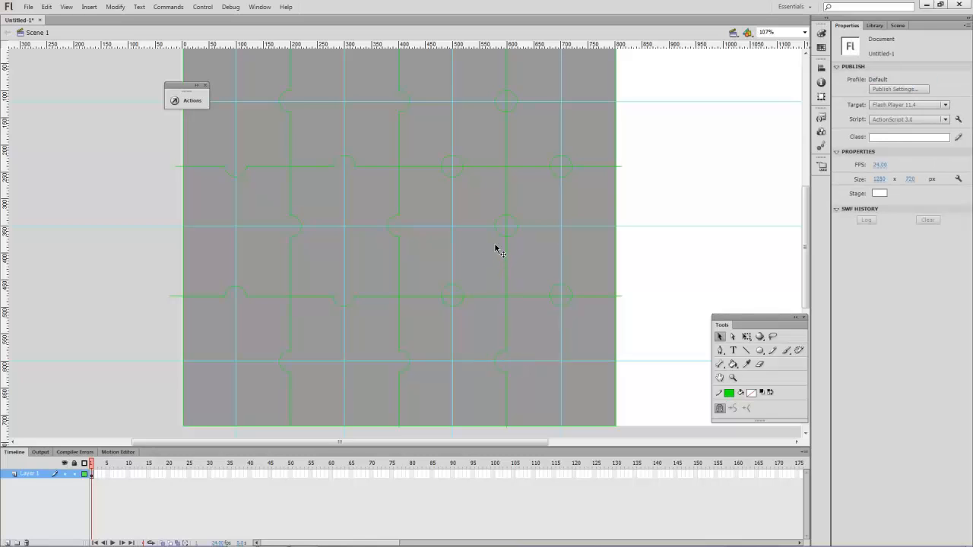
- Delete the left half and the inner line segment of the circle on the third vertical line at the 350 px guide
{"action": "left_click", "coordinate": [502, 222]}
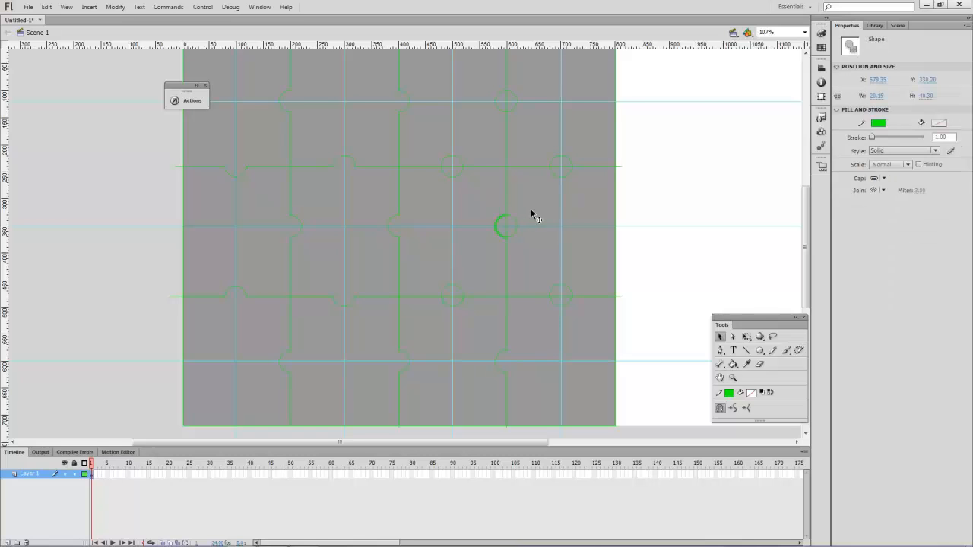
{"action": "left_click", "coordinate": [532, 215]}
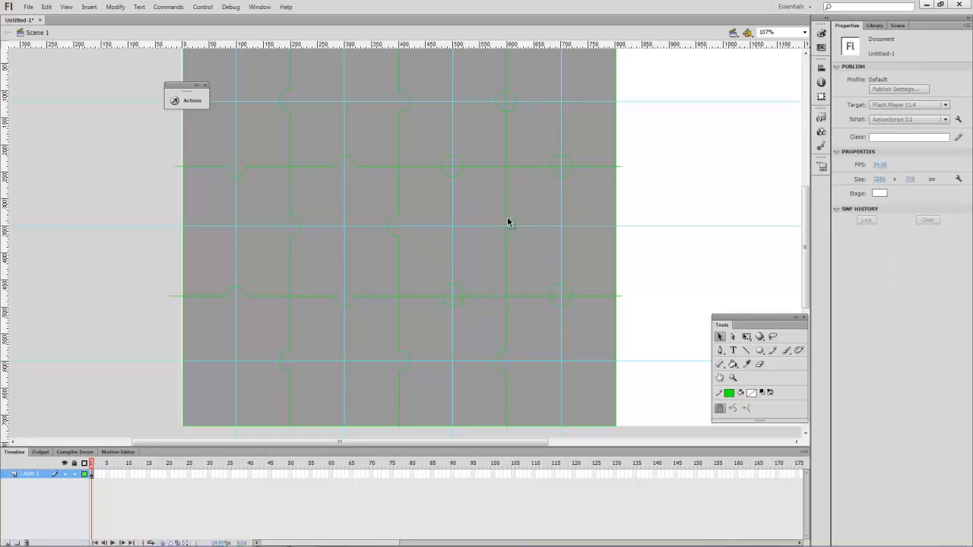
{"action": "left_click", "coordinate": [507, 224]}
{"action": "left_click", "coordinate": [513, 223]}
- Delete the right half and the inner line segment of the circle on the third vertical line at the 120 px guide
{"action": "left_click", "coordinate": [513, 95]}
{"action": "key", "text": "ctrl+shift+a"}
{"action": "double_click", "coordinate": [507, 101]}
{"action": "left_click", "coordinate": [514, 104]}
{"action": "left_click", "coordinate": [507, 100]}
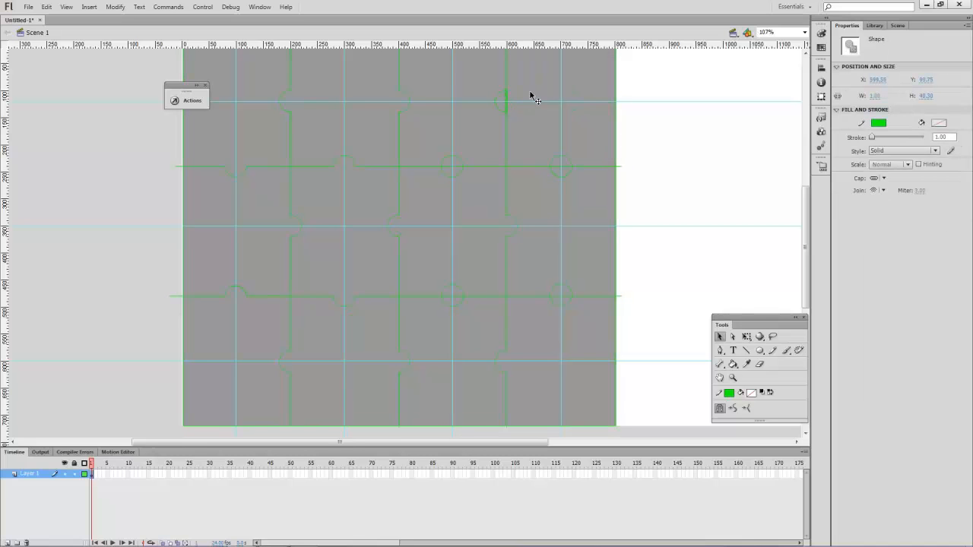
{"action": "key", "text": "Delete"}
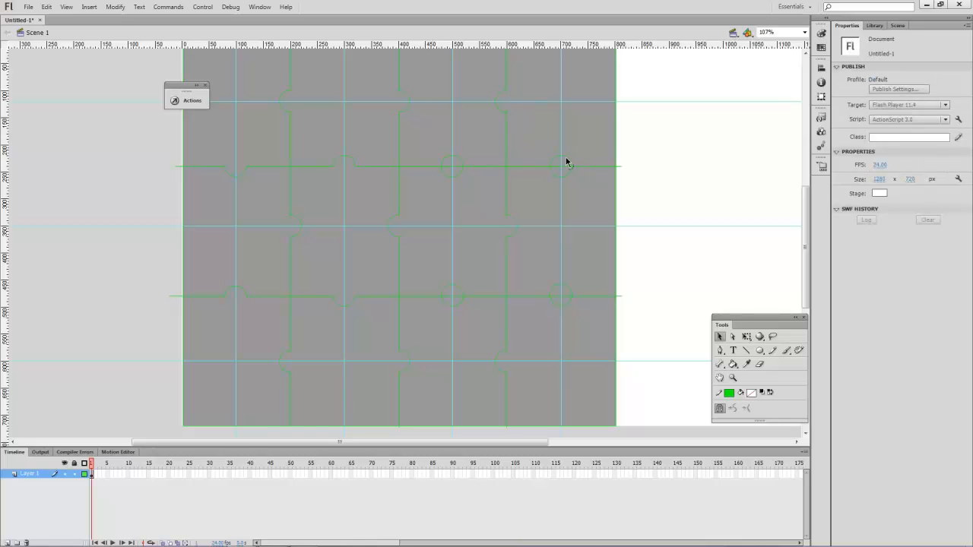
- Delete the upper half and the inner line segment of the circle on the upper horizontal line at the 500 px guide
{"action": "left_click", "coordinate": [458, 159]}
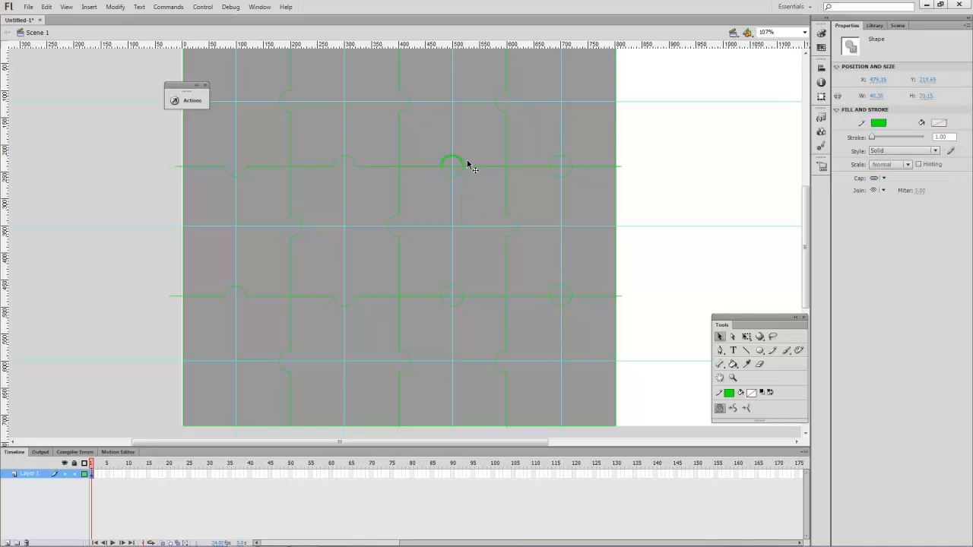
{"action": "key", "text": "Delete"}
{"action": "left_click", "coordinate": [456, 167]}
{"action": "key", "text": "Delete"}
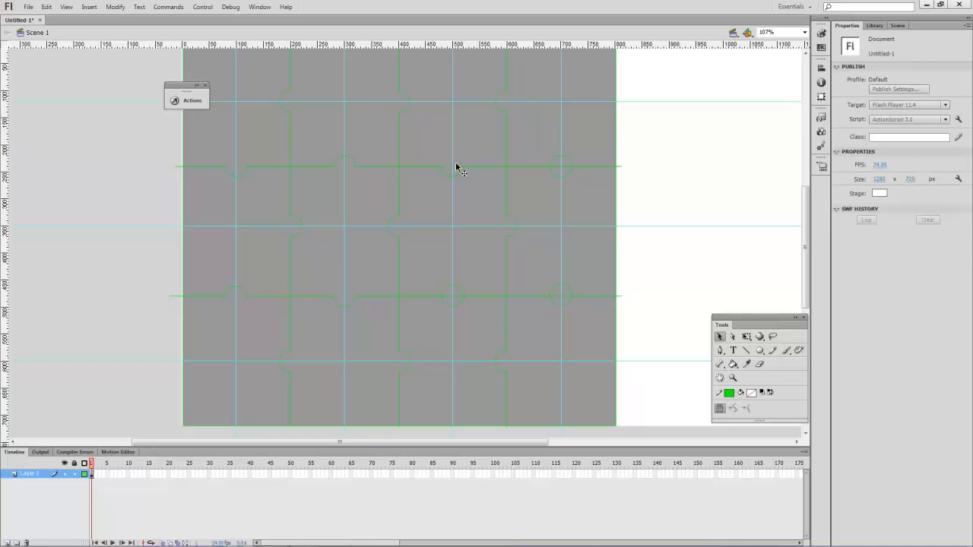
- Delete the lower half and the inner line segment of the circle on the lower horizontal line at the 500 px guide
{"action": "left_click", "coordinate": [462, 304]}
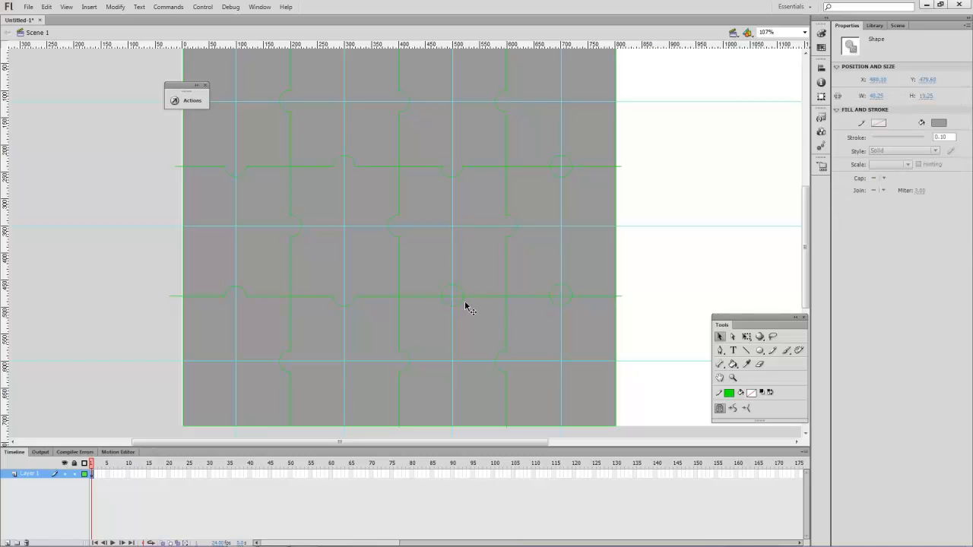
{"action": "left_click", "coordinate": [460, 303]}
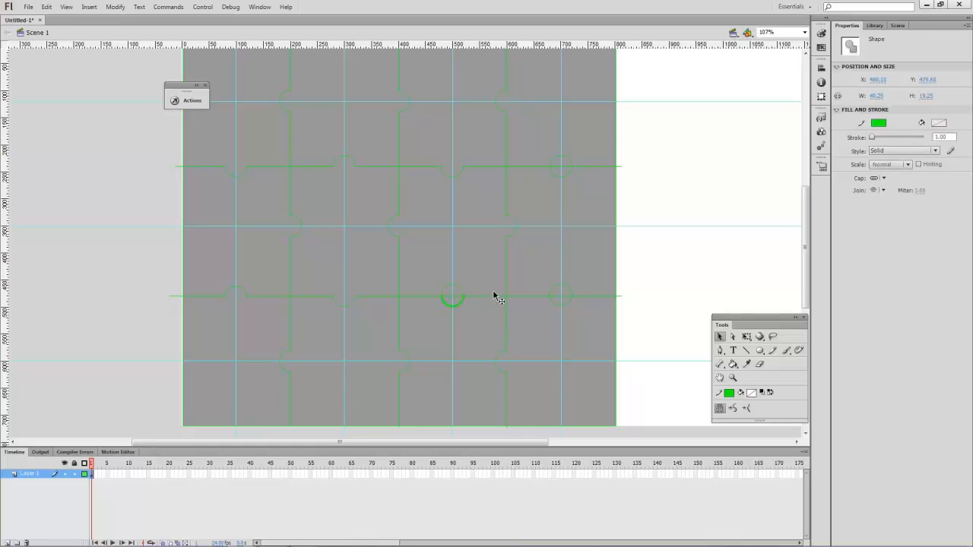
{"action": "key", "text": "Delete"}
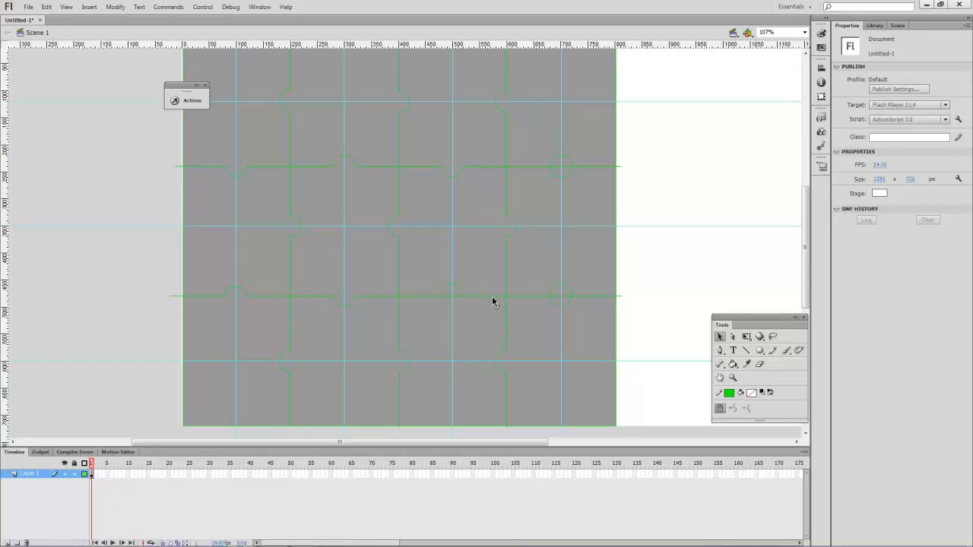
{"action": "left_click", "coordinate": [460, 297]}
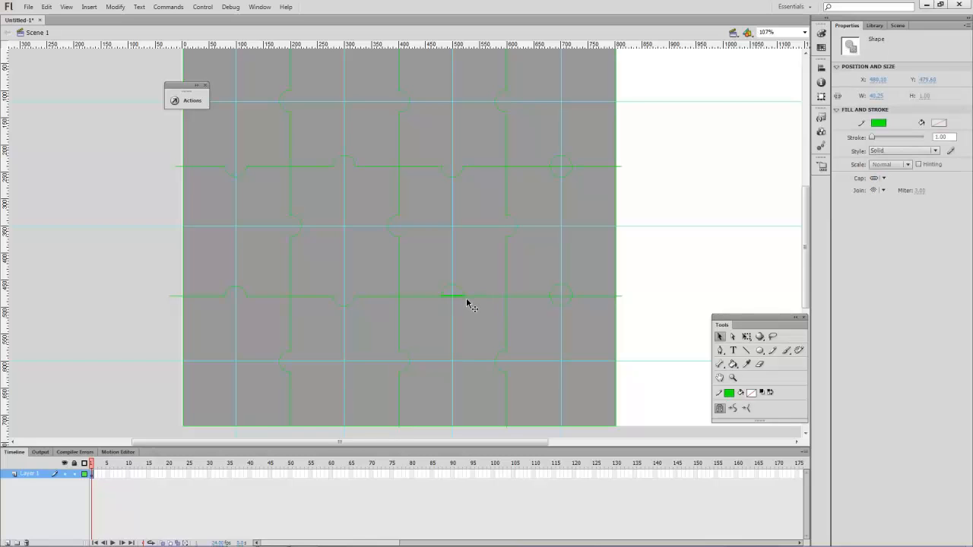
{"action": "key", "text": "Delete"}
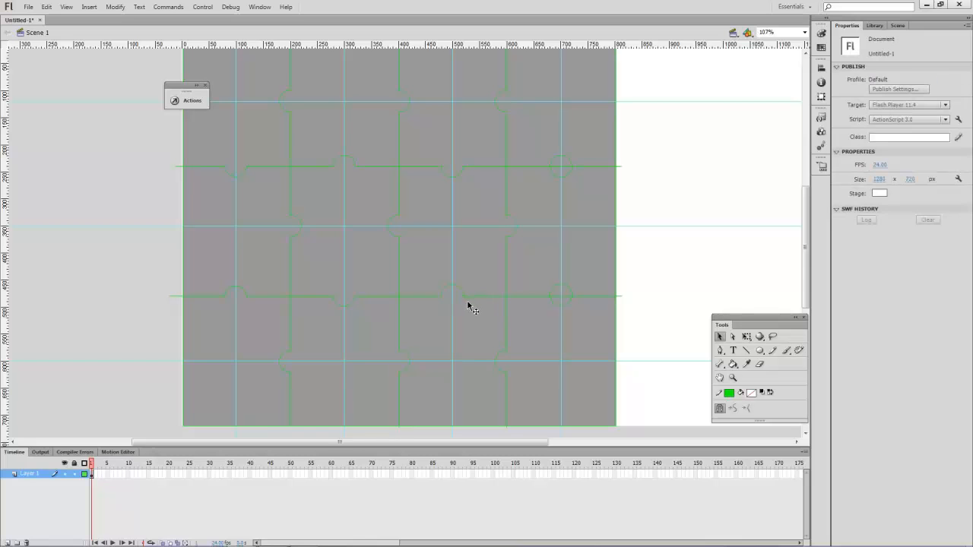
- Delete the upper half and the inner line segment of the circle on the lower horizontal line at the 700 px guide
{"action": "left_click", "coordinate": [563, 295]}
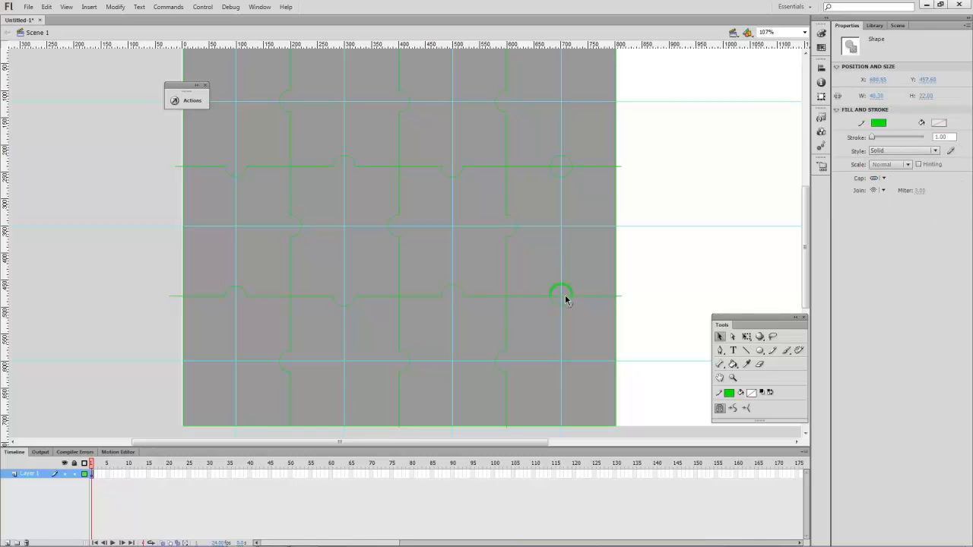
{"action": "key", "text": "Delete"}
{"action": "left_click", "coordinate": [565, 296]}
{"action": "key", "text": "Delete"}
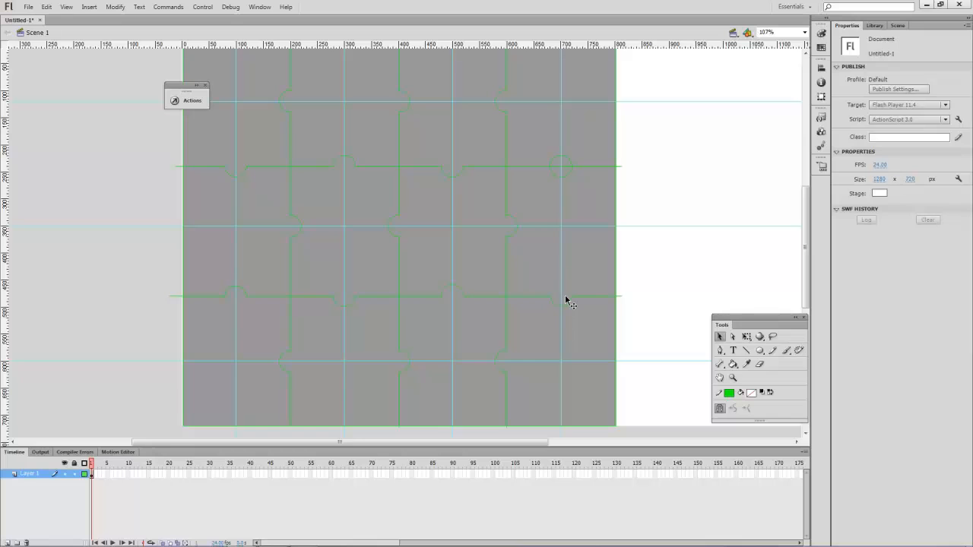
- Delete the lower half and the inner line segment of the circle on the upper horizontal line at the 700 px guide
{"action": "left_click", "coordinate": [571, 175]}
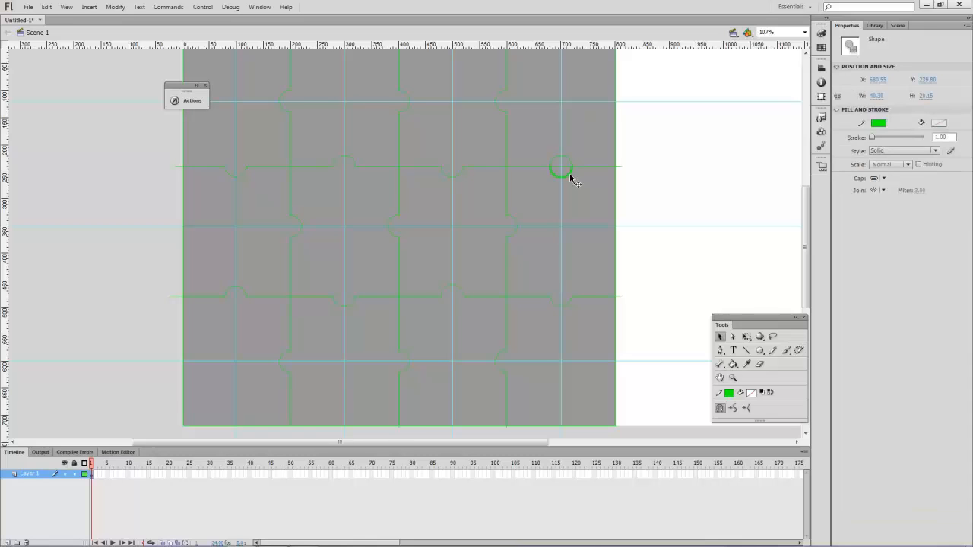
{"action": "key", "text": "Delete"}
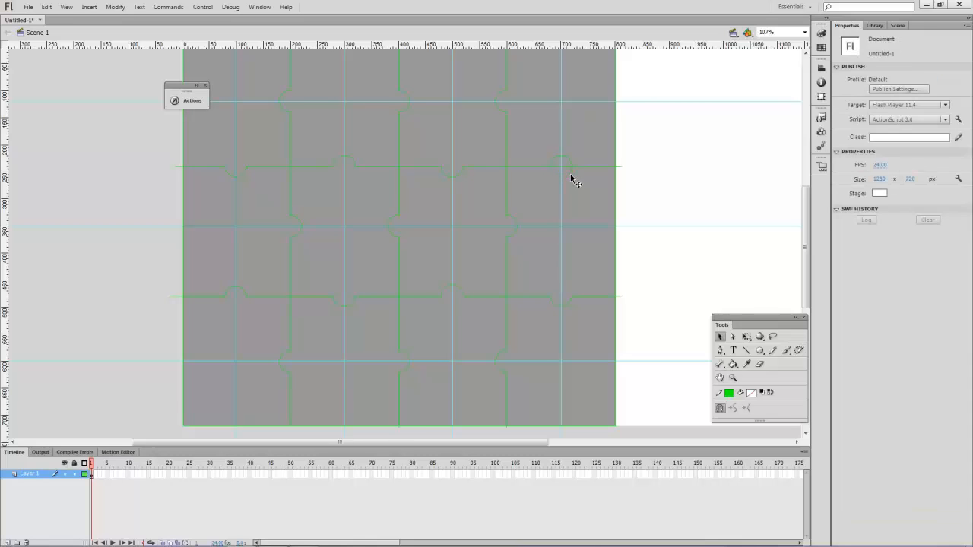
{"action": "left_click", "coordinate": [576, 169]}
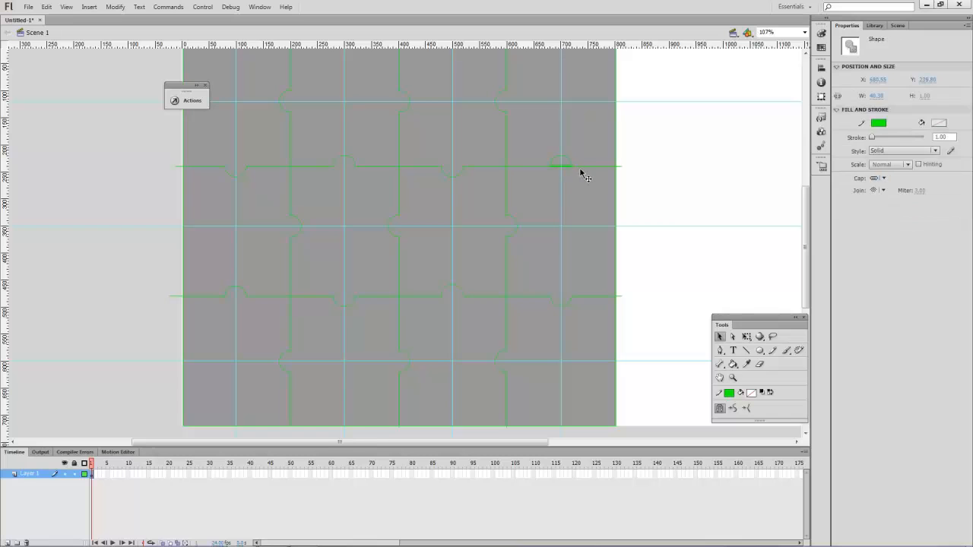
{"action": "key", "text": "Delete"}
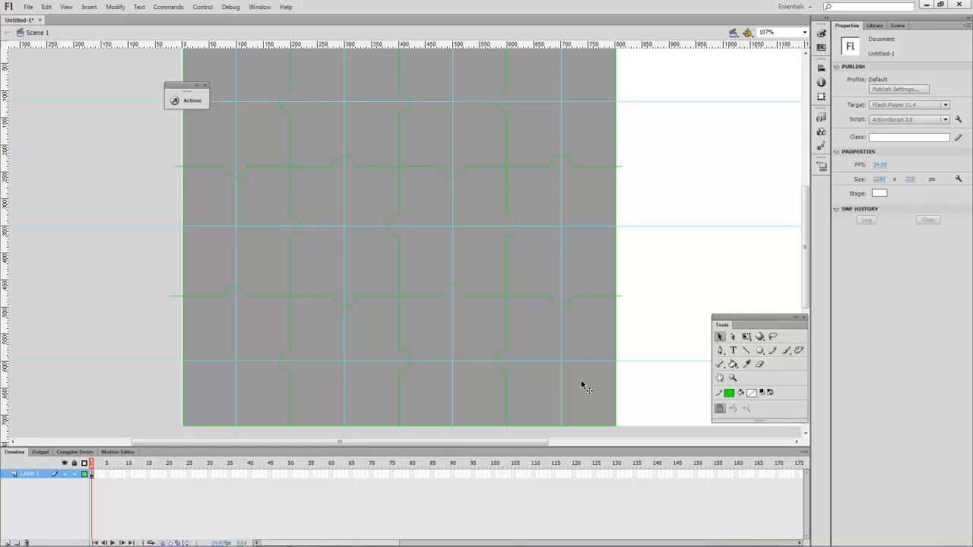
- Select the gray fills of the puzzle pieces one after another to check whether each piece is a separate closed area
{"action": "left_click", "coordinate": [271, 147]}
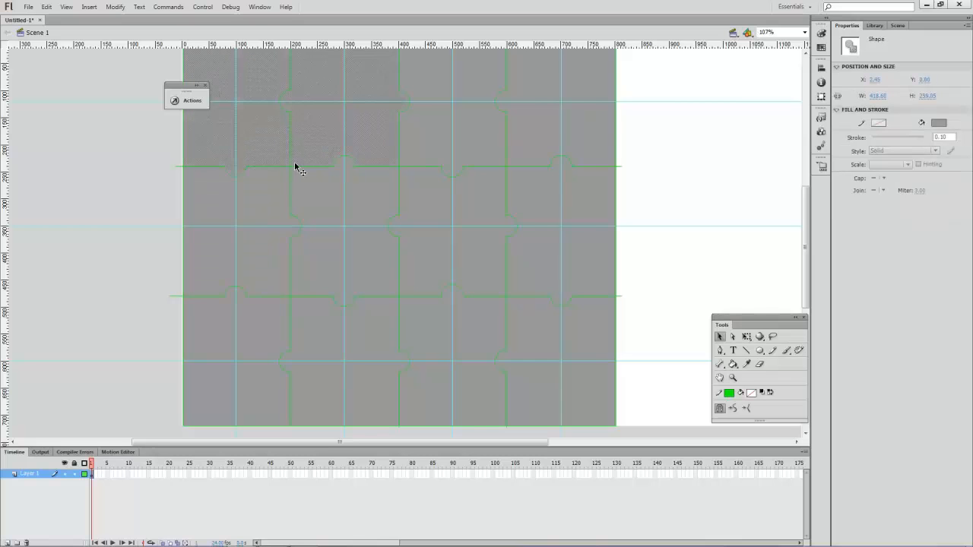
{"action": "scroll", "coordinate": [298, 177], "scroll_direction": "up", "scroll_amount": 3}
{"action": "left_click", "coordinate": [262, 275]}
{"action": "left_click", "coordinate": [361, 294]}
{"action": "left_click", "coordinate": [434, 218]}
{"action": "left_click", "coordinate": [524, 217]}
{"action": "left_click", "coordinate": [538, 282]}
{"action": "left_click", "coordinate": [269, 356]}
{"action": "left_click", "coordinate": [265, 355]}
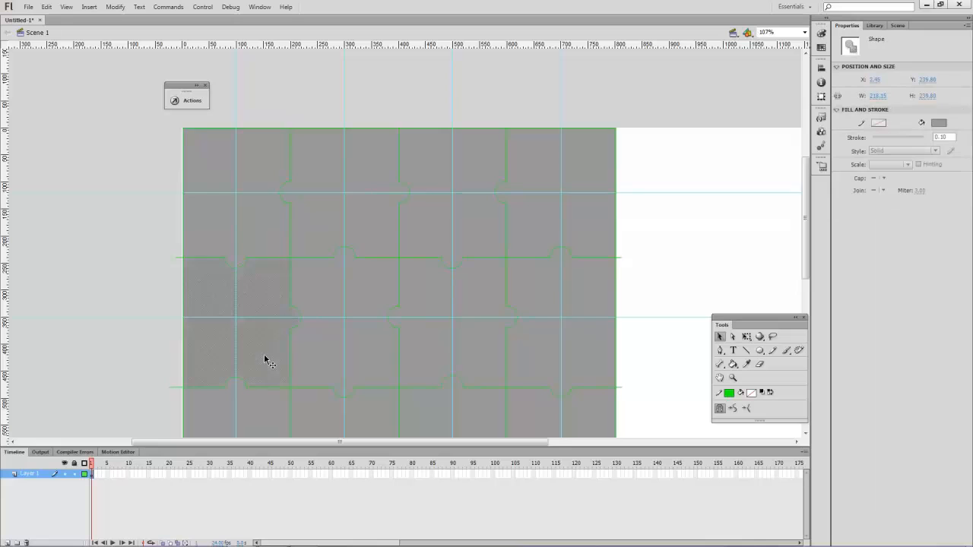
{"action": "scroll", "coordinate": [265, 358], "scroll_direction": "down", "scroll_amount": 2}
{"action": "left_click", "coordinate": [266, 360]}
{"action": "scroll", "coordinate": [365, 355], "scroll_direction": "down", "scroll_amount": 6}
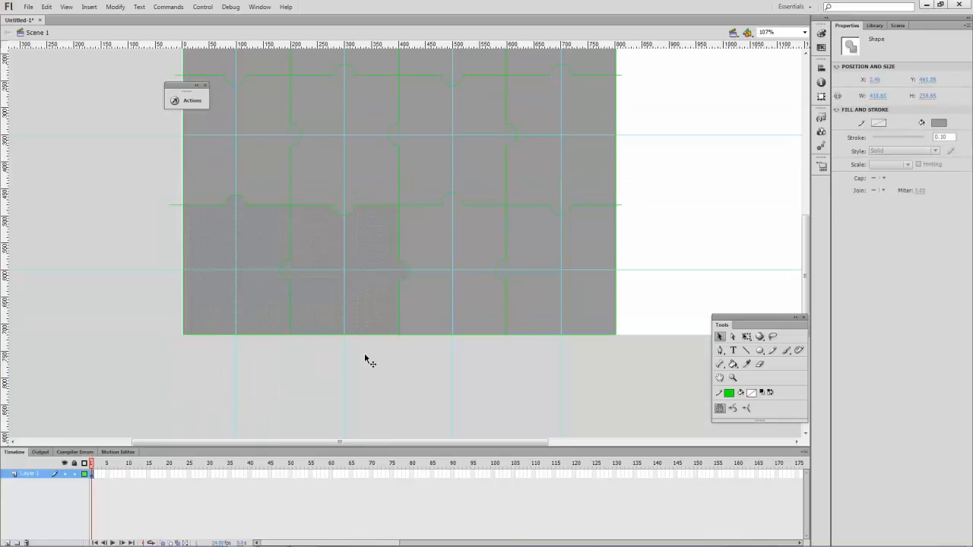
{"action": "left_click", "coordinate": [440, 244]}
{"action": "left_click", "coordinate": [536, 238]}
{"action": "left_click", "coordinate": [545, 185]}
{"action": "left_click", "coordinate": [356, 252]}
{"action": "scroll", "coordinate": [356, 271], "scroll_direction": "up", "scroll_amount": 4}
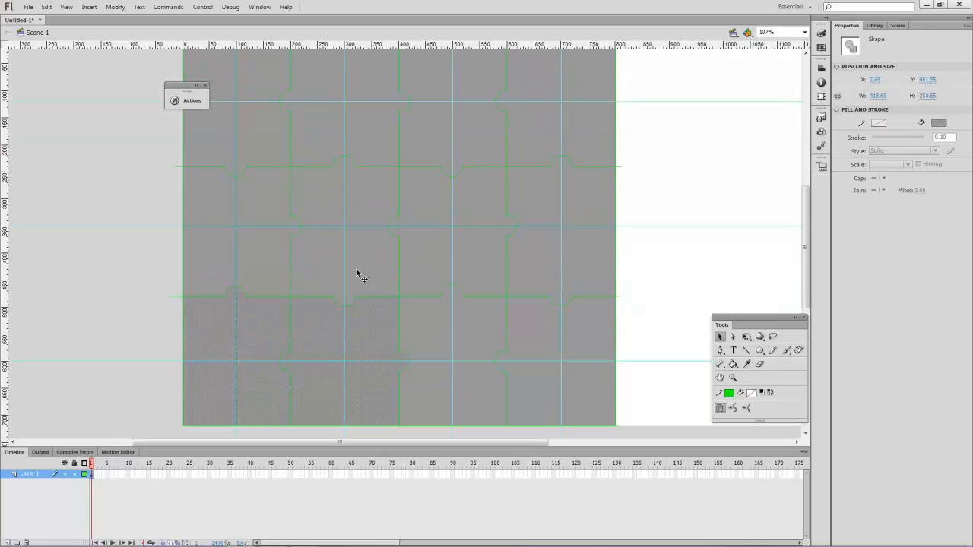
{"action": "left_click", "coordinate": [350, 211]}
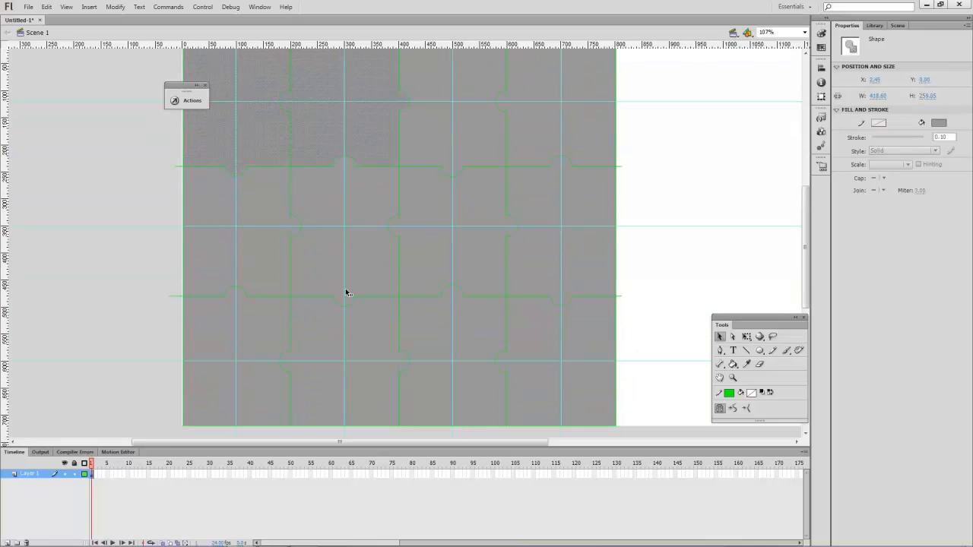
- Extend both ends of the vertical puzzle line at the 200 px mark slightly beyond the lower and upper edges of the grid outline
{"action": "scroll", "coordinate": [346, 292], "scroll_direction": "down", "scroll_amount": 2}
{"action": "left_click", "coordinate": [290, 349]}
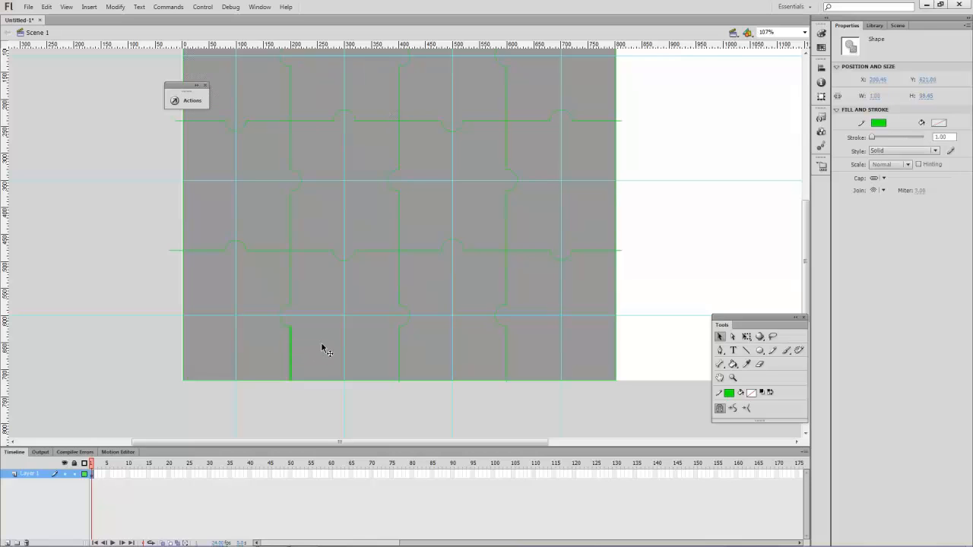
{"action": "key", "text": "ctrl+equal"}
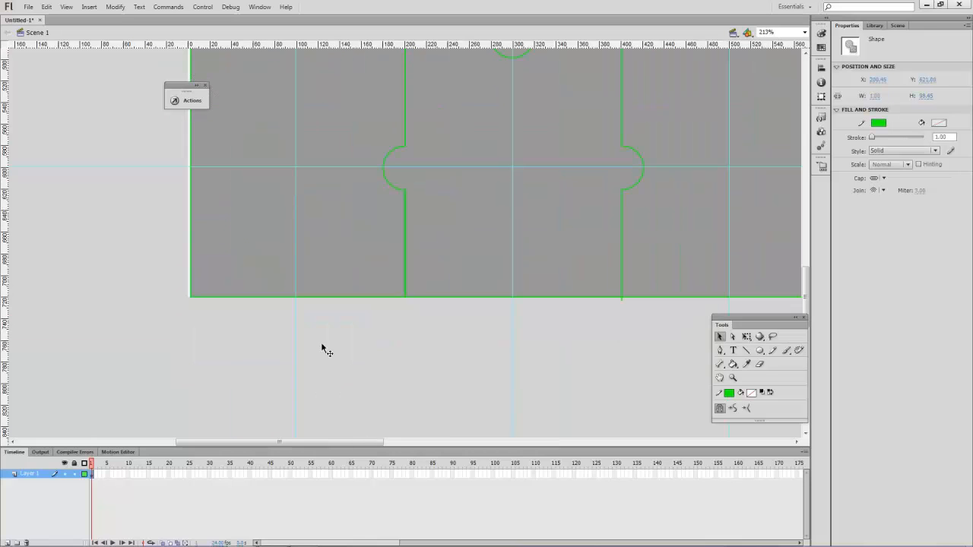
{"action": "left_click", "coordinate": [372, 320]}
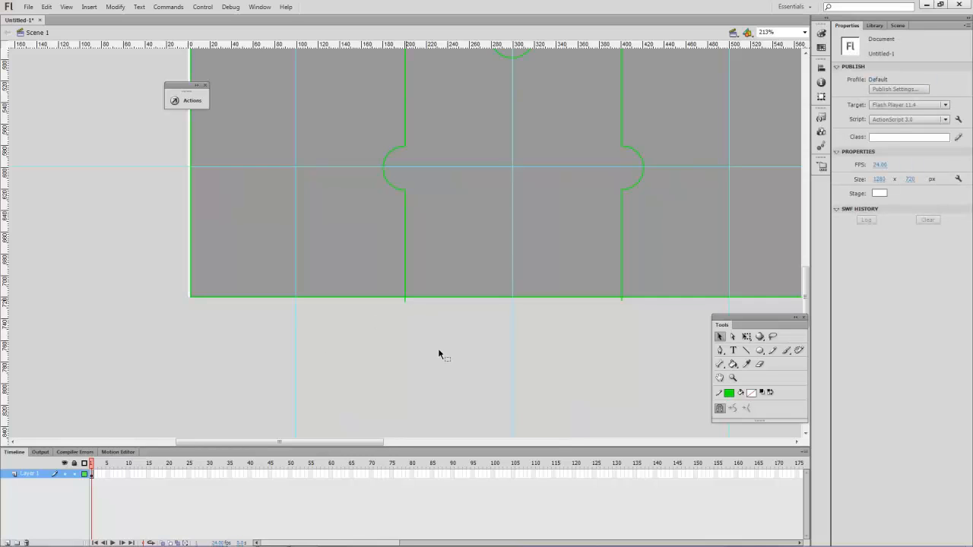
{"action": "scroll", "coordinate": [438, 352], "scroll_direction": "up", "scroll_amount": 2}
{"action": "scroll", "coordinate": [436, 356], "scroll_direction": "up", "scroll_amount": 3}
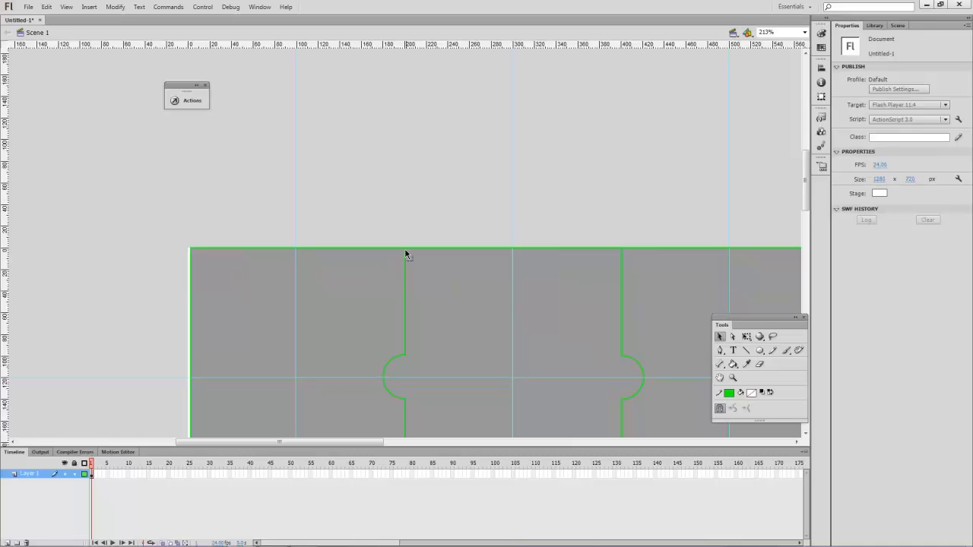
{"action": "left_click_drag", "start_coordinate": [405, 249], "coordinate": [405, 239]}
- Select the gray fills beside the vertical line at the 200 px mark to check whether the neighbouring pieces are separate
{"action": "scroll", "coordinate": [440, 318], "scroll_direction": "down", "scroll_amount": 5}
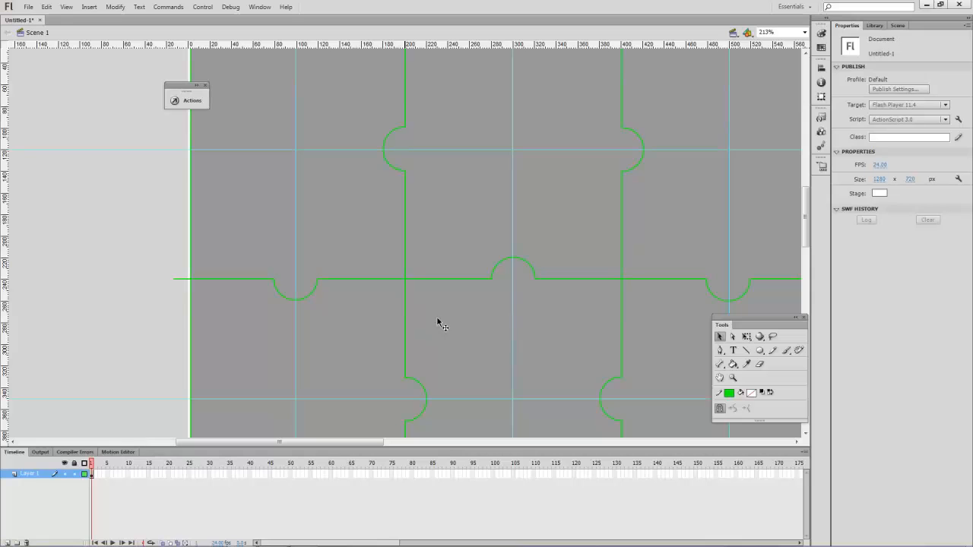
{"action": "scroll", "coordinate": [432, 327], "scroll_direction": "down", "scroll_amount": 3}
{"action": "left_click", "coordinate": [397, 326]}
{"action": "scroll", "coordinate": [469, 332], "scroll_direction": "up", "scroll_amount": 6}
{"action": "scroll", "coordinate": [466, 344], "scroll_direction": "up", "scroll_amount": 5}
{"action": "left_click", "coordinate": [427, 267]}
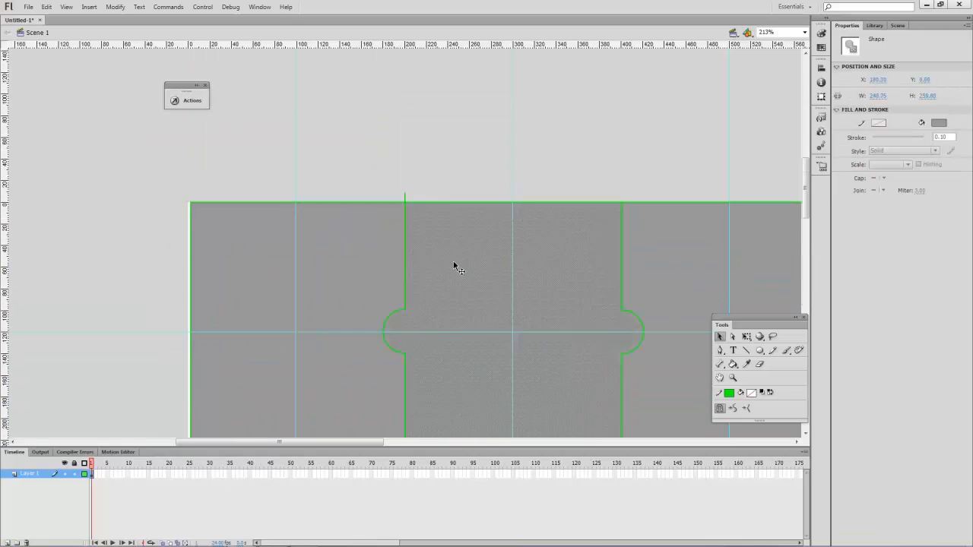
- Convert the fill of the first piece in the top row to a Movie Clip symbol named p1
{"action": "left_click", "coordinate": [342, 272]}
{"action": "right_click", "coordinate": [342, 271]}
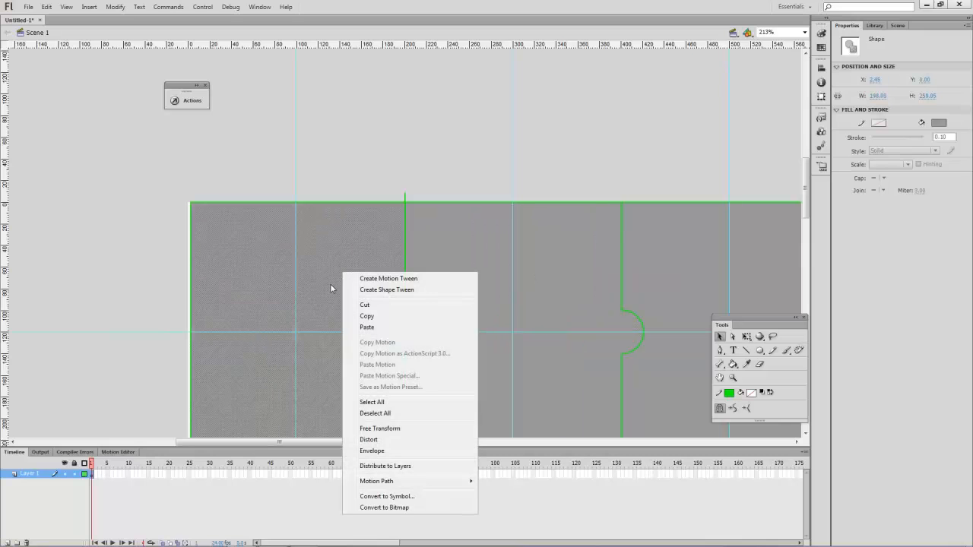
{"action": "left_click", "coordinate": [417, 496]}
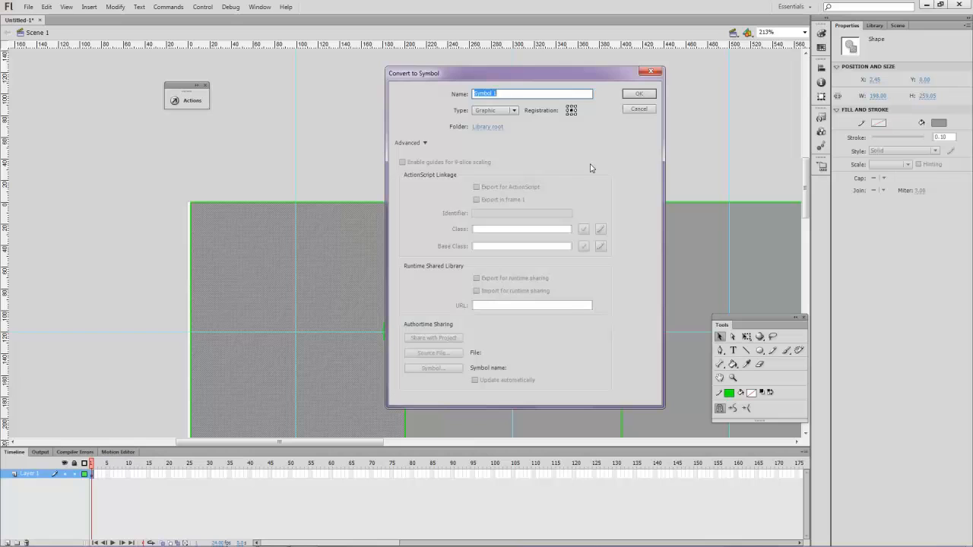
{"action": "type", "text": "p1"}
{"action": "left_click", "coordinate": [513, 110]}
{"action": "left_click", "coordinate": [514, 120]}
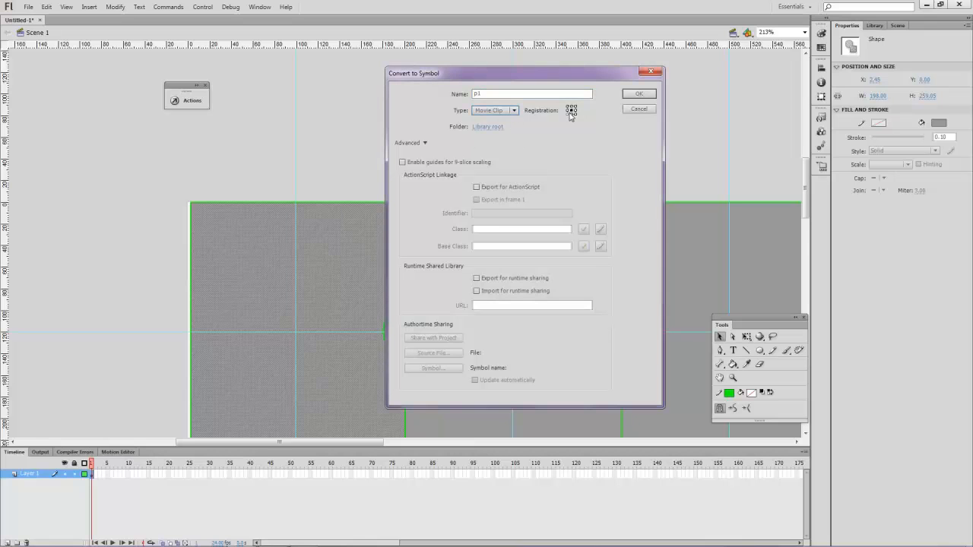
{"action": "left_click", "coordinate": [638, 95]}
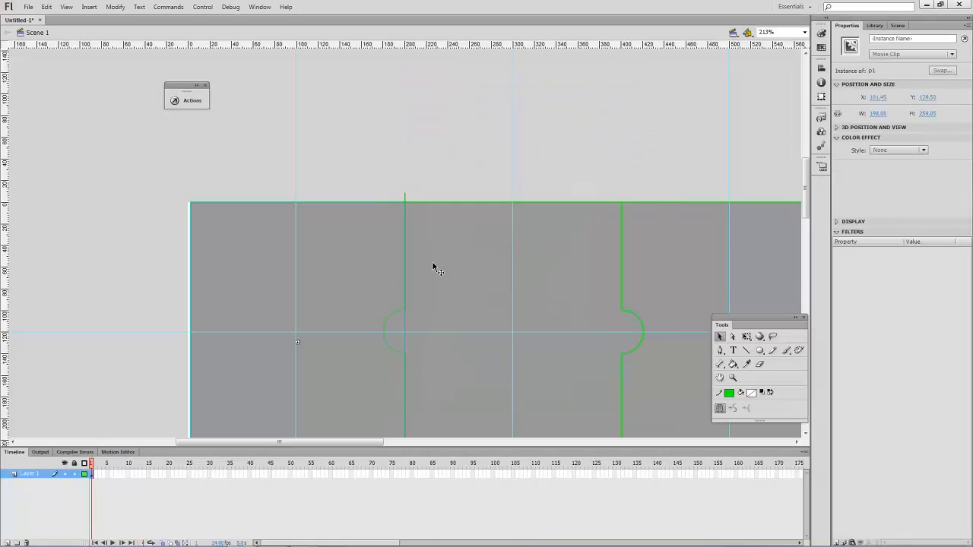
- Start converting the fill of the second piece in the top row to a symbol
{"action": "left_click_drag", "start_coordinate": [807, 202], "coordinate": [807, 225]}
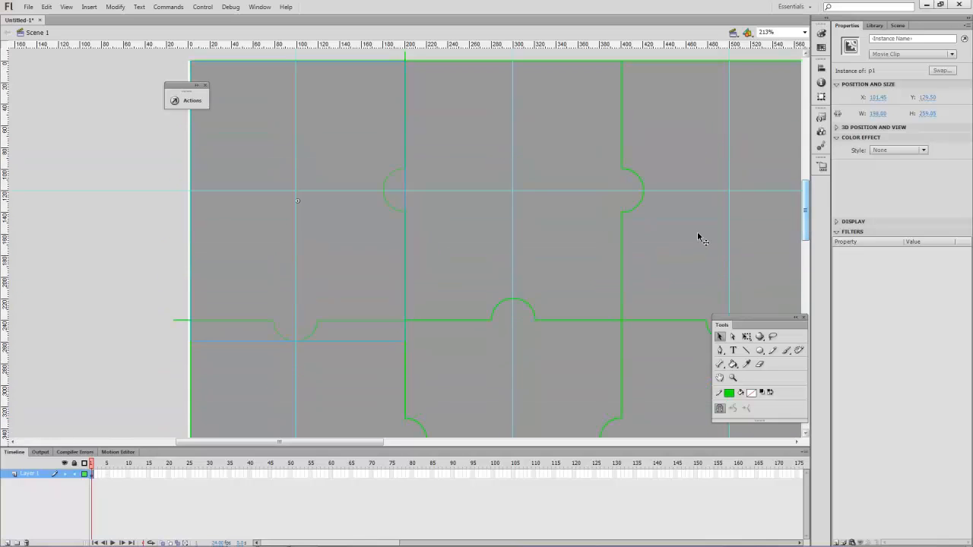
{"action": "left_click", "coordinate": [486, 157]}
{"action": "right_click", "coordinate": [487, 157]}
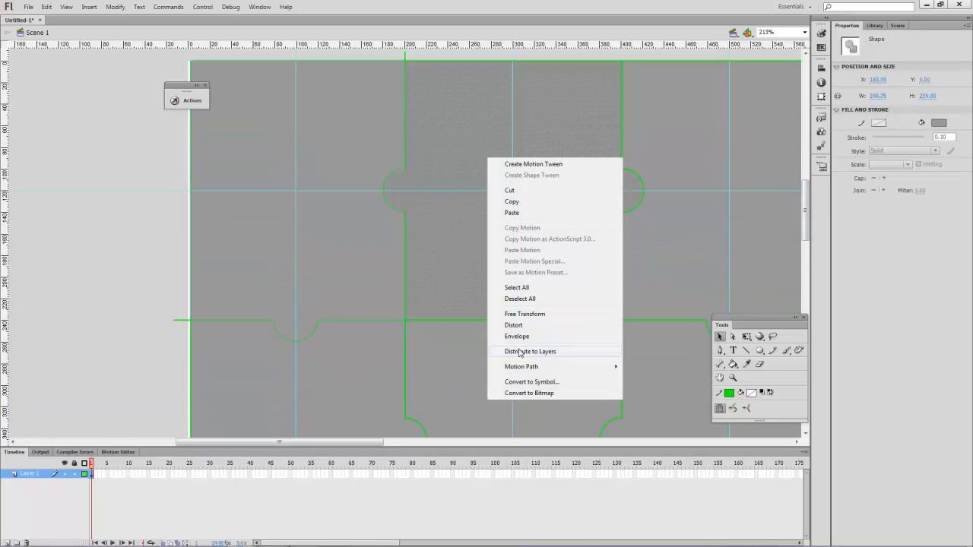
{"action": "left_click", "coordinate": [541, 382]}
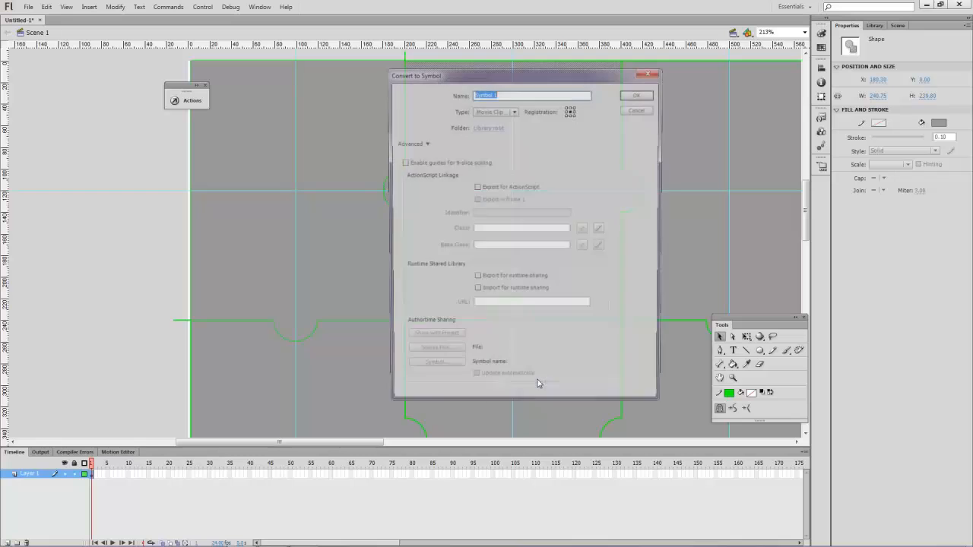